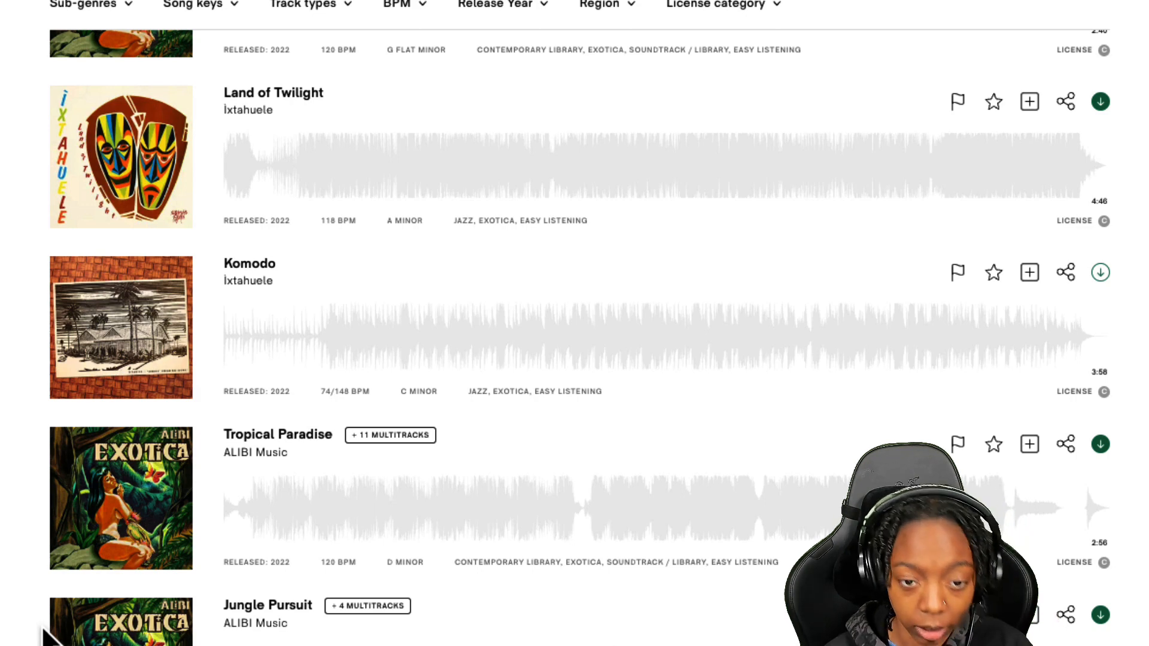
# Preview the track Komodo by Ixtahuele, starting playback from points within its waveform
pyautogui.click(312, 345)
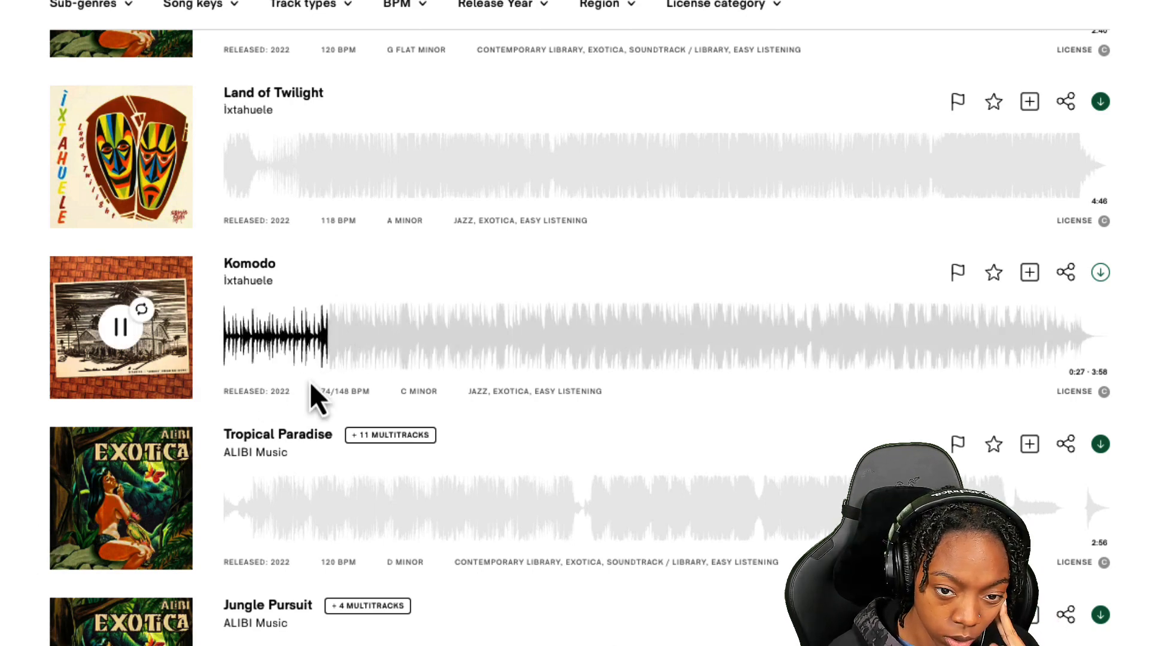
pyautogui.click(109, 346)
pyautogui.click(322, 333)
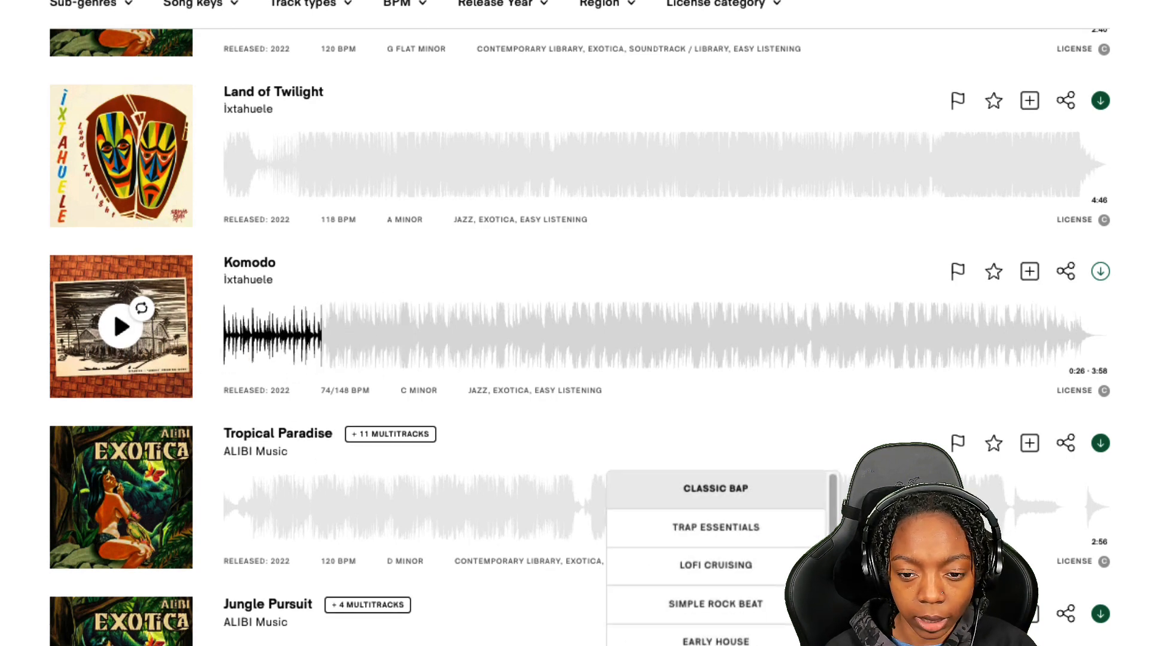
pyautogui.moveTo(723, 645)
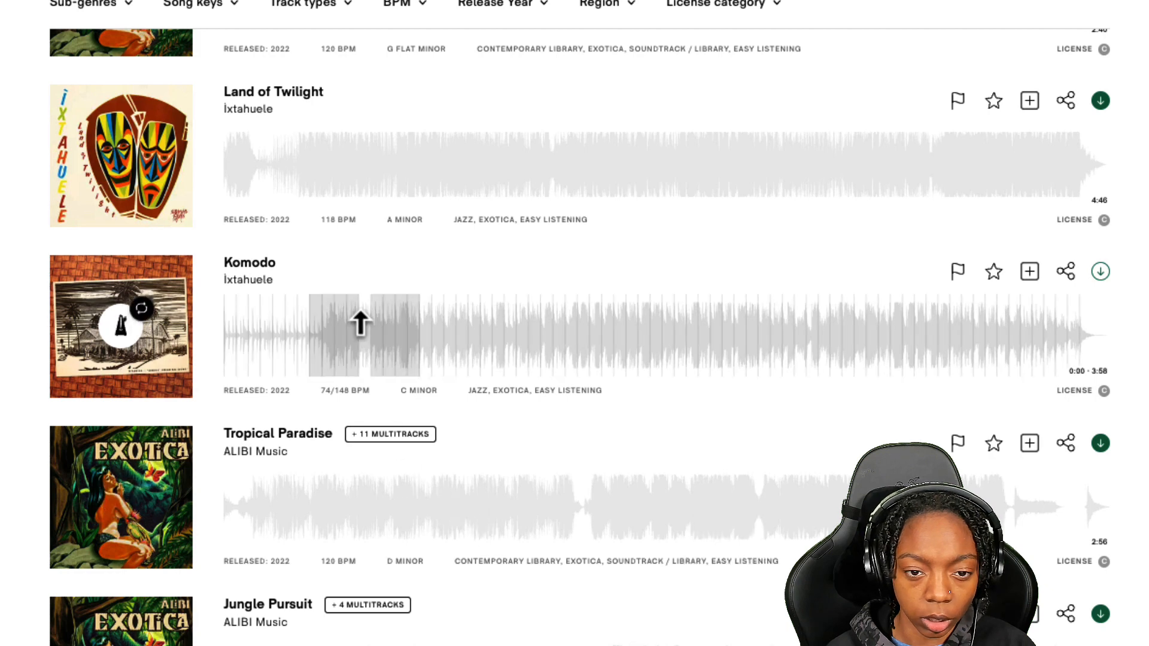
pyautogui.click(334, 328)
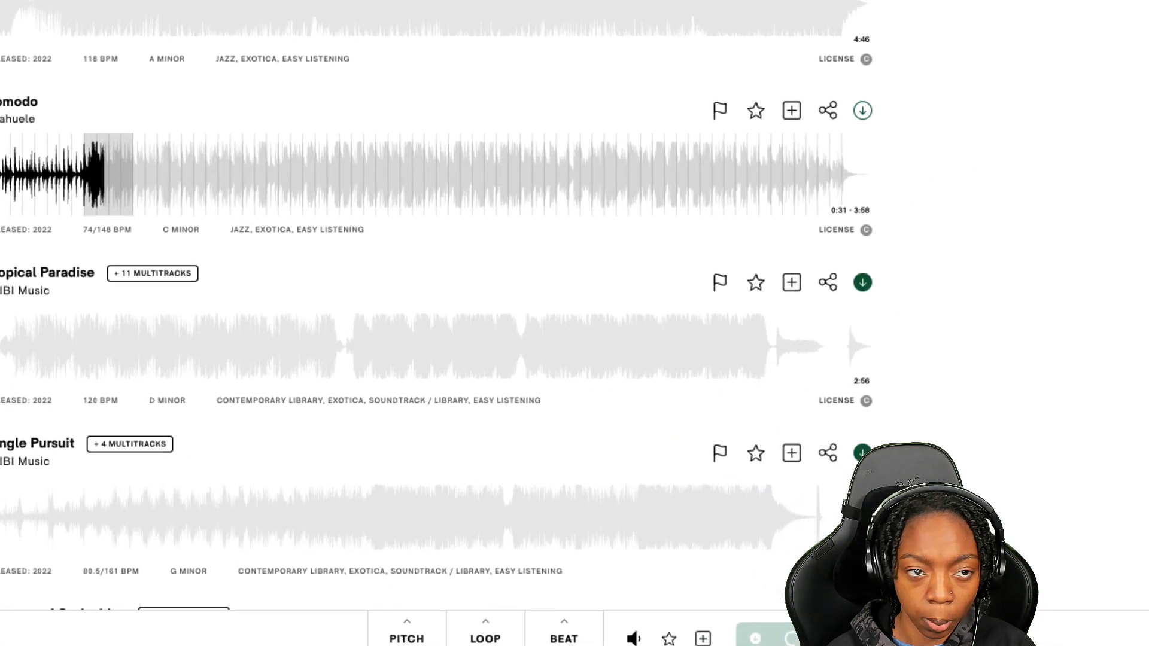
pyautogui.moveTo(398, 640)
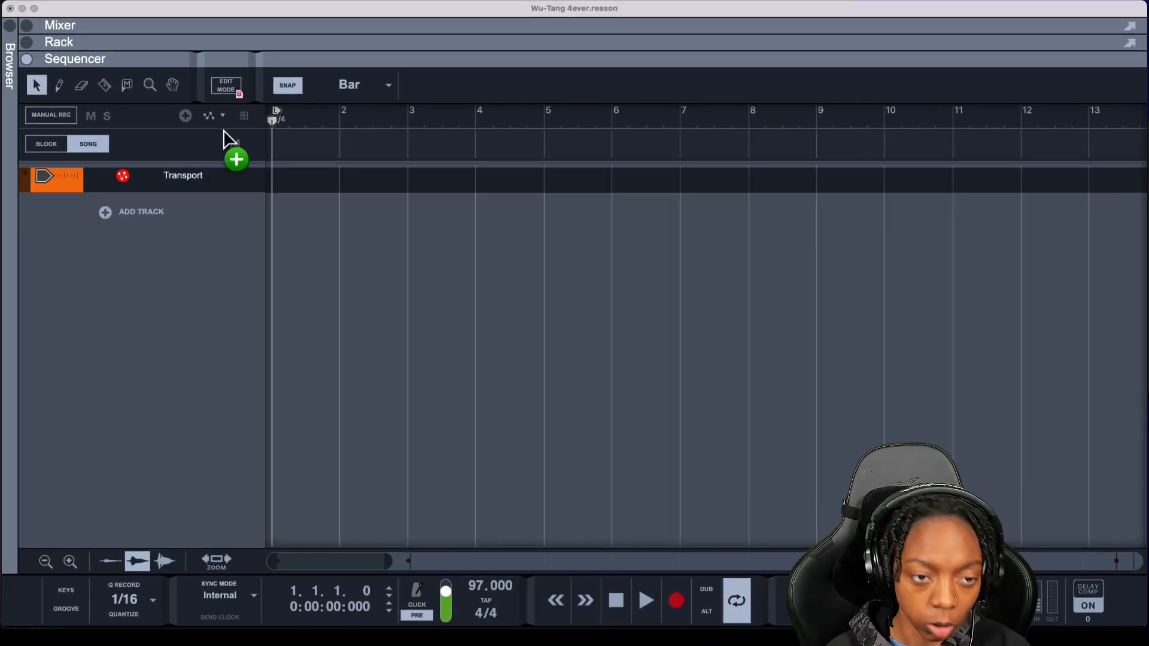
# Rename the imported Komodo audio track to Sample
pyautogui.moveTo(225, 141); pyautogui.dragTo(131, 279)
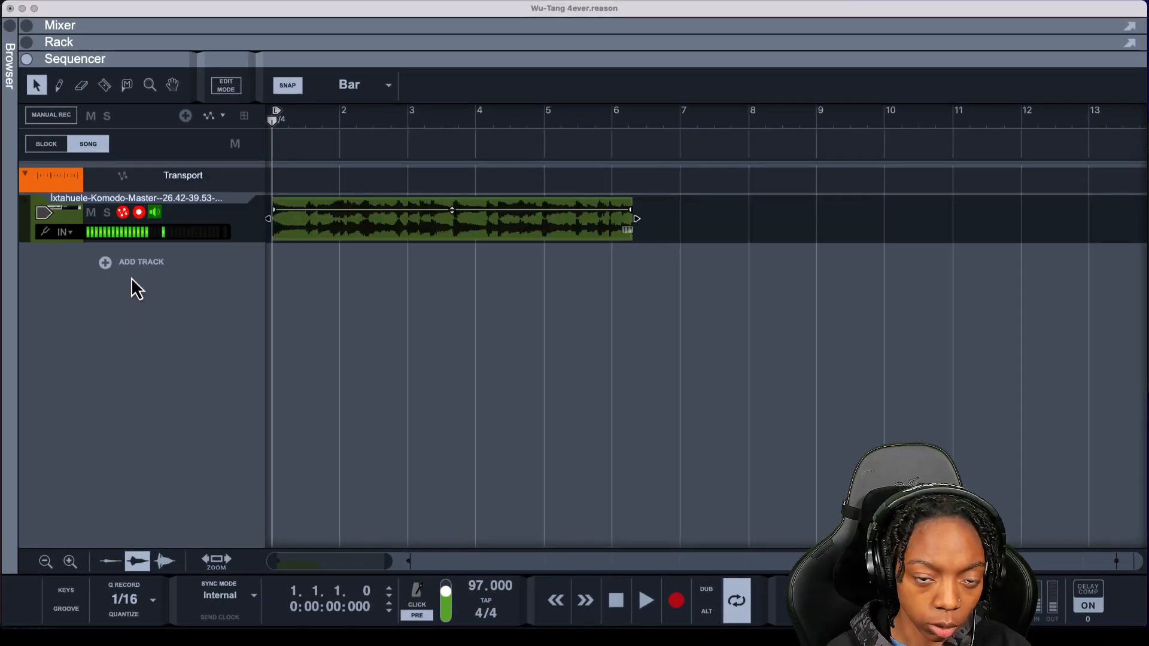
pyautogui.click(139, 213)
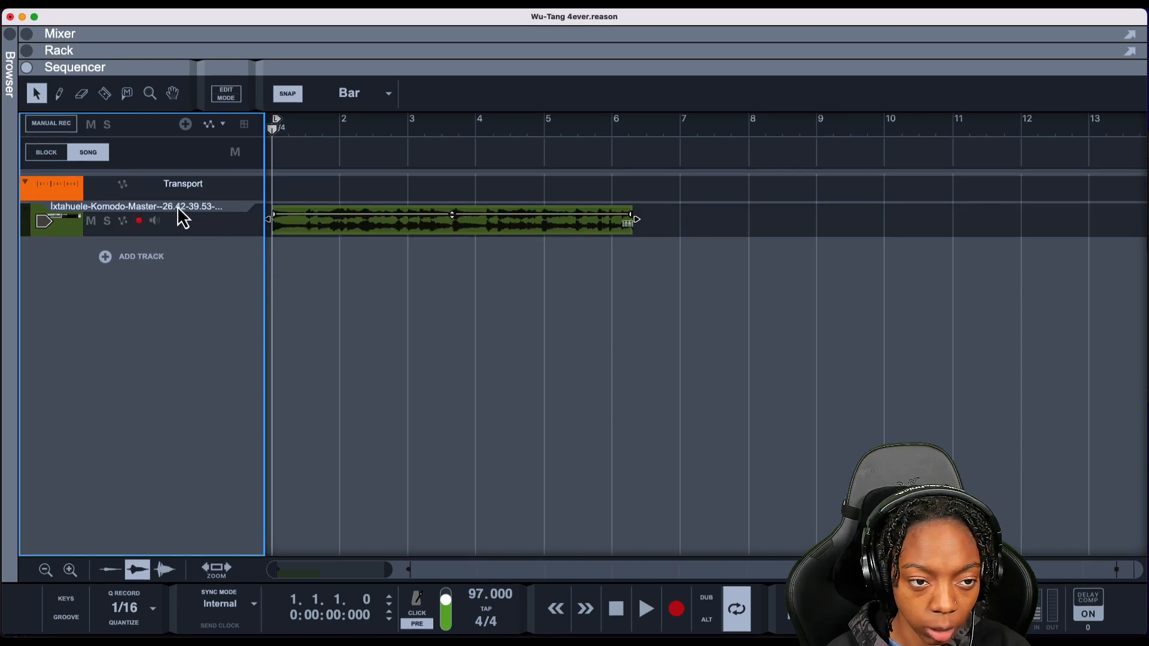
pyautogui.doubleClick(180, 207)
pyautogui.write('s')
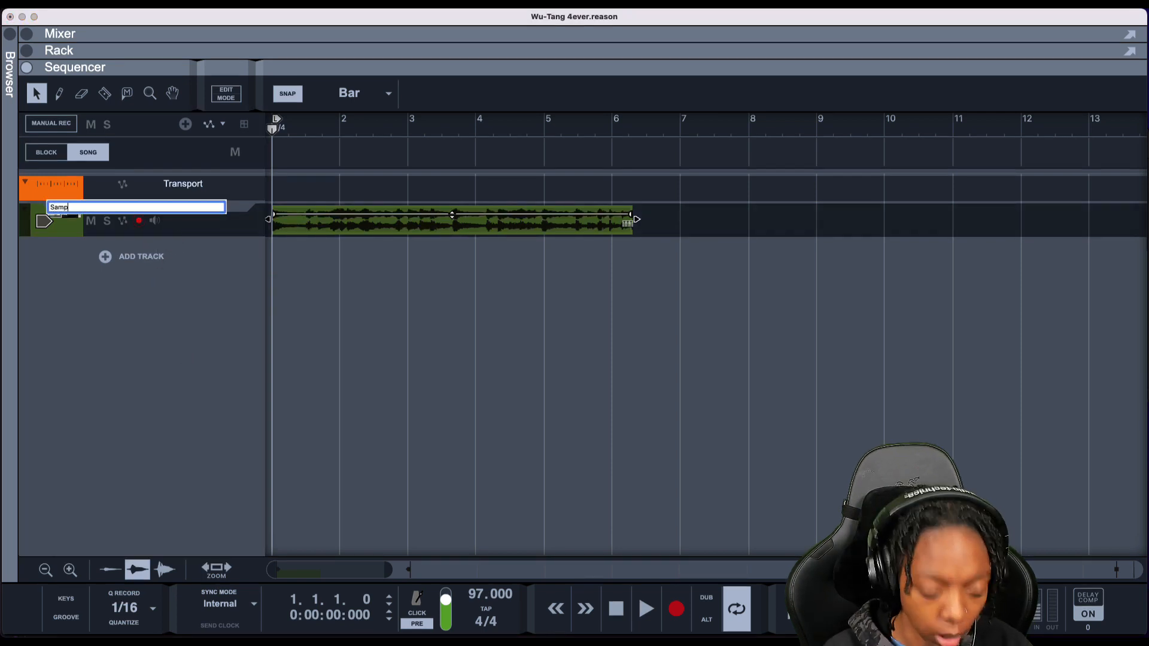
pyautogui.write('ample')
pyautogui.press('Return')
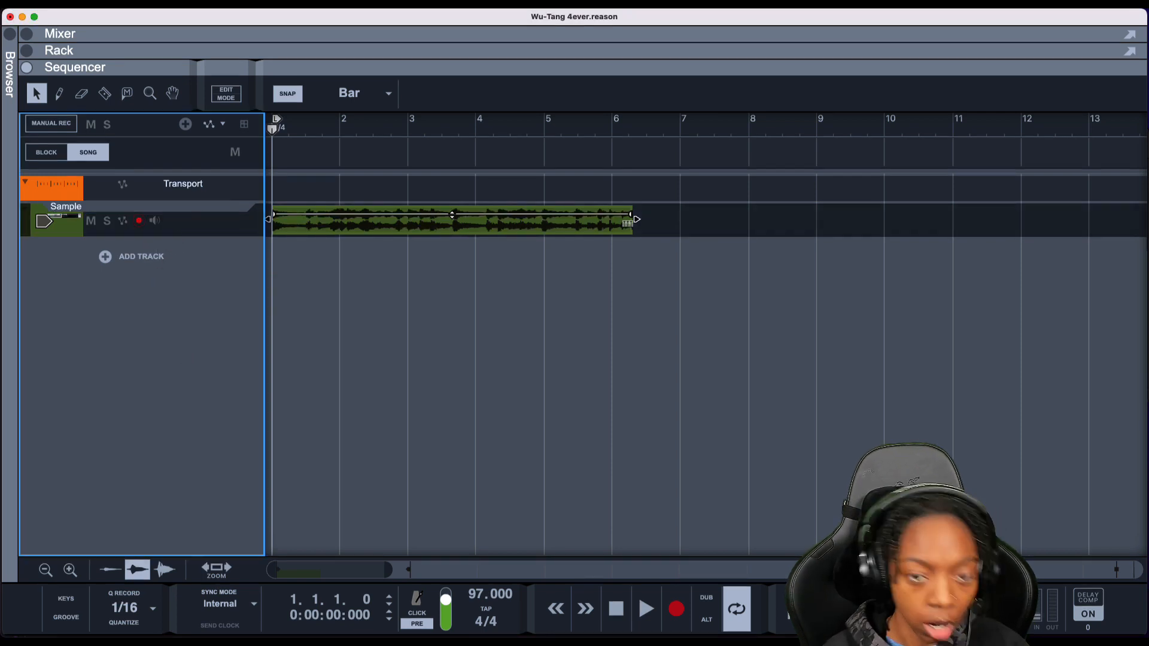
# Trim the sample clip so it spans four bars, ending at bar 5, and return to the start
pyautogui.click(342, 355)
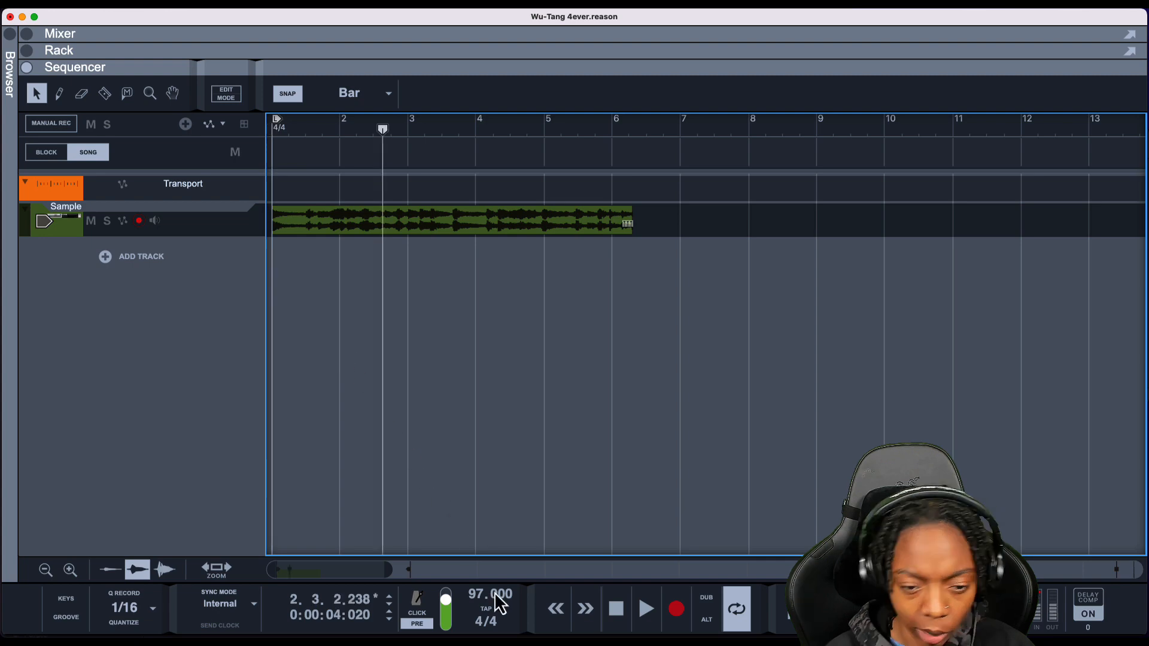
pyautogui.click(606, 231)
pyautogui.moveTo(636, 222); pyautogui.dragTo(535, 236)
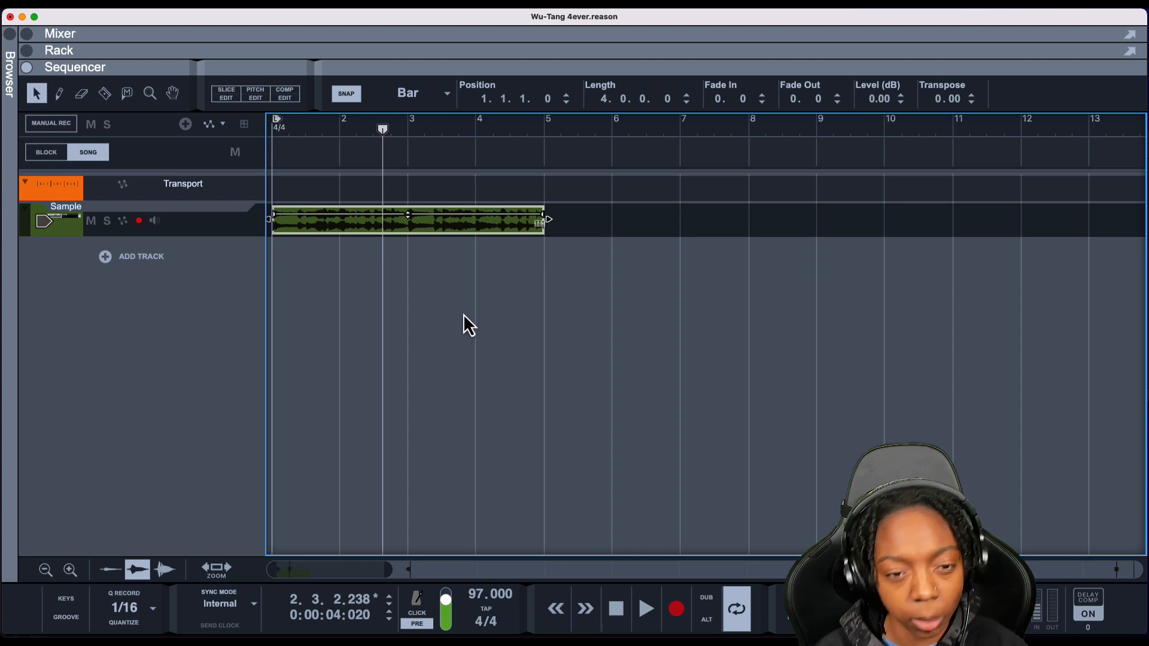
pyautogui.click(483, 191)
pyautogui.click(473, 223)
pyautogui.press('Return')
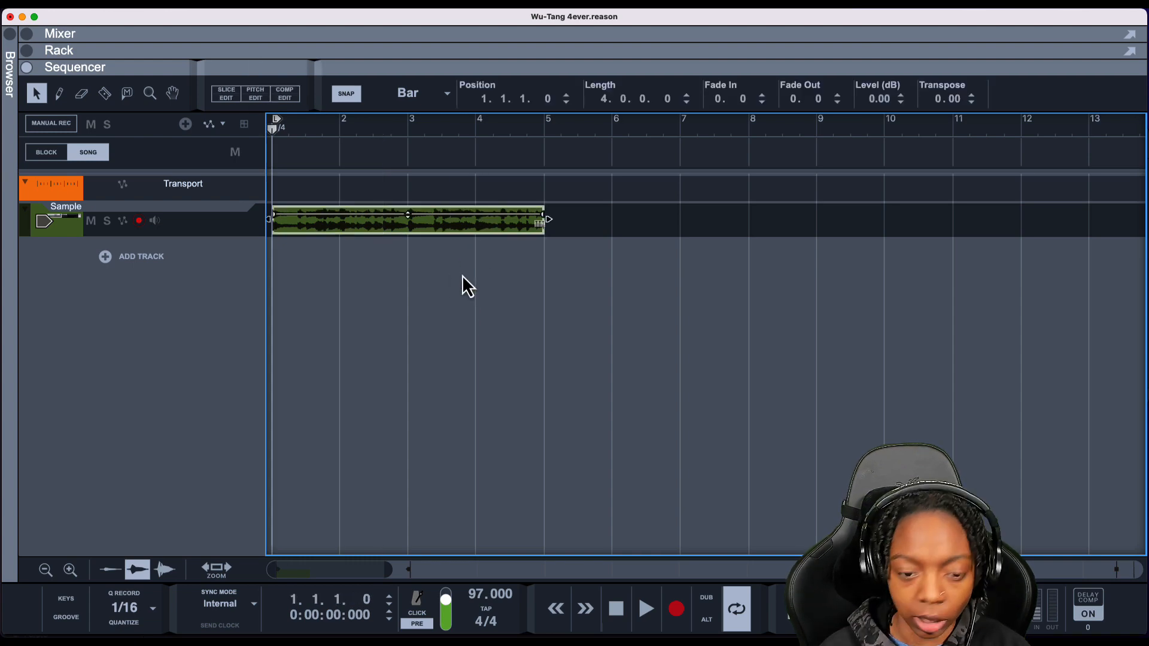
# Play back the trimmed loop and lower the song tempo to 90 BPM
pyautogui.press('space')
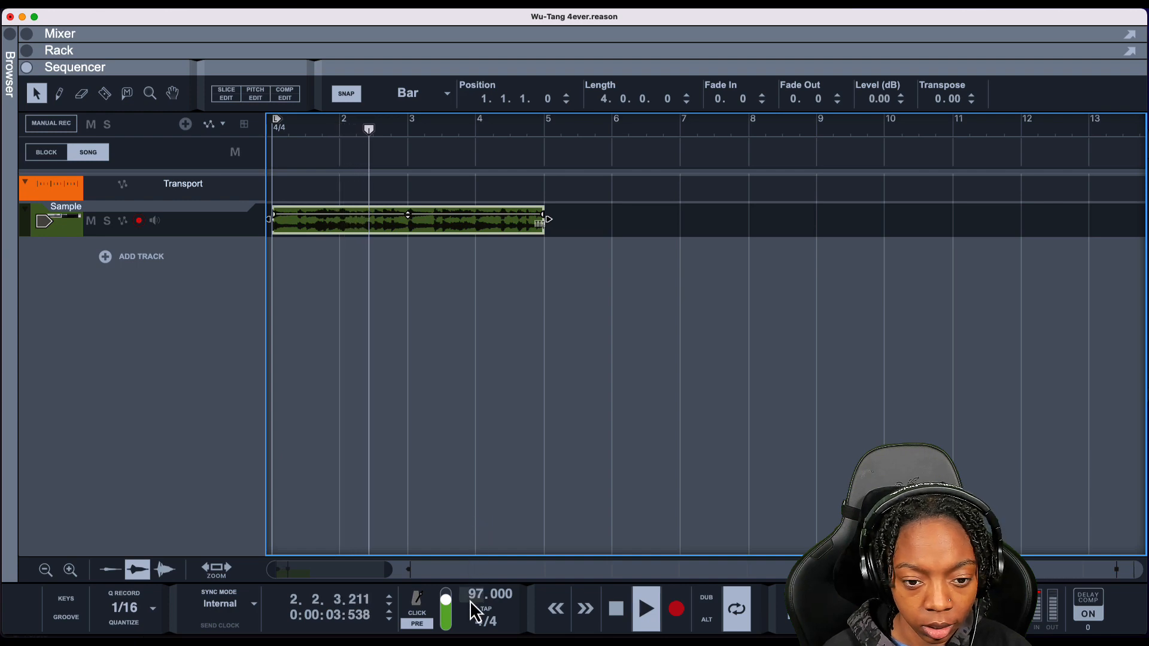
pyautogui.press('space')
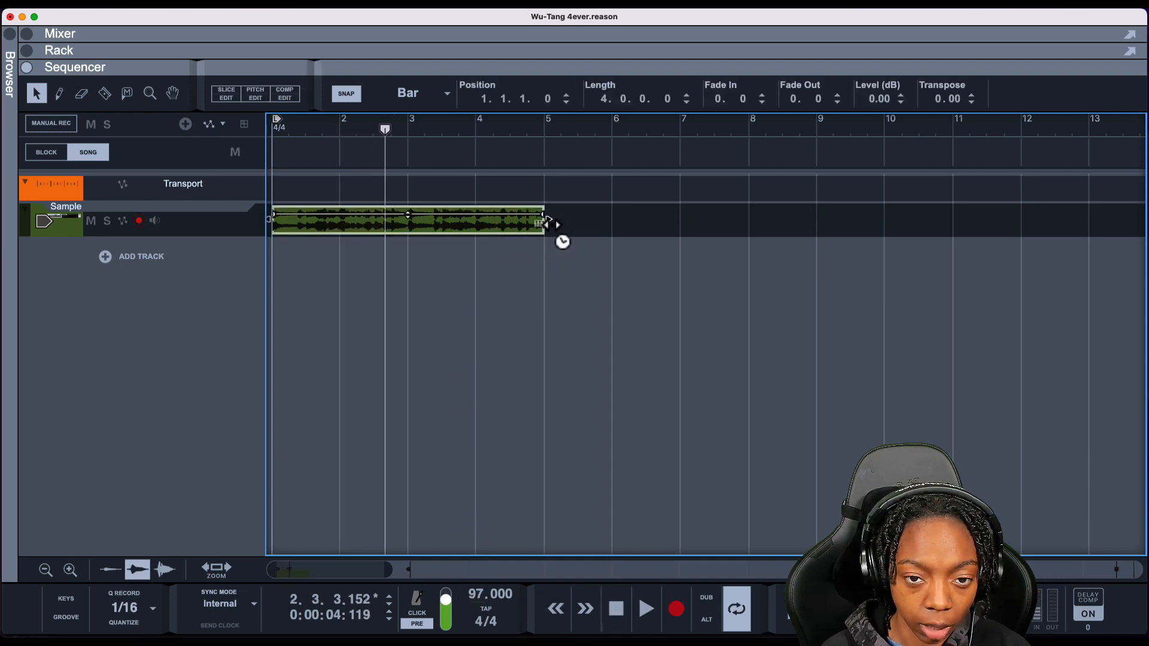
pyautogui.moveTo(562, 225); pyautogui.dragTo(490, 244)
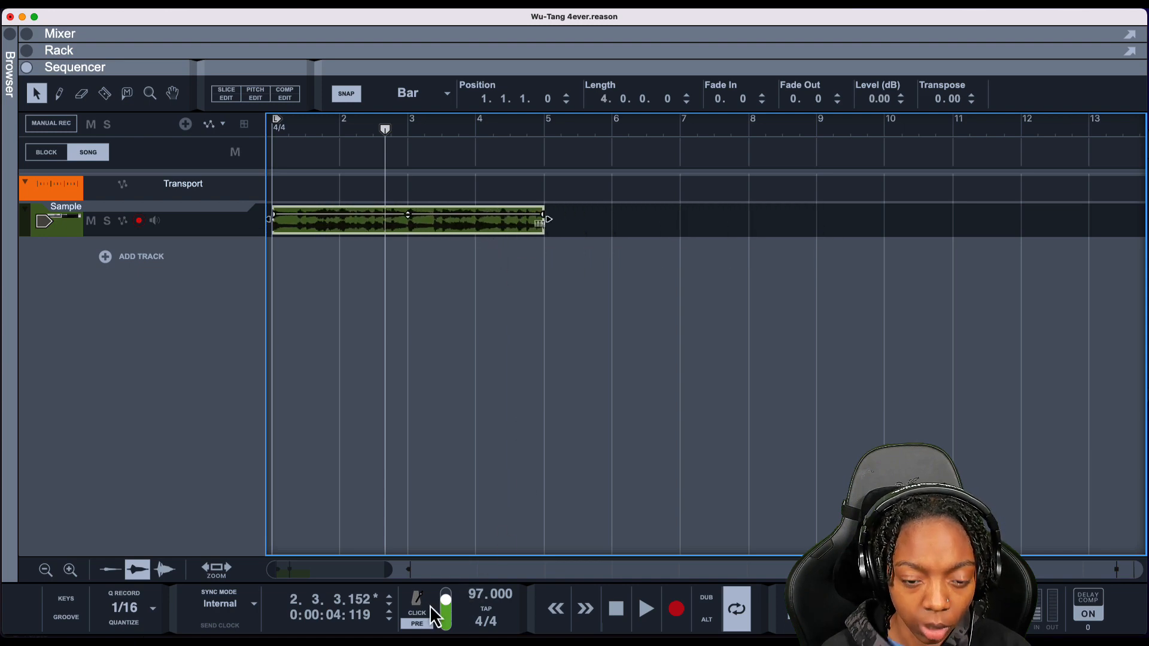
pyautogui.moveTo(486, 595); pyautogui.dragTo(484, 625)
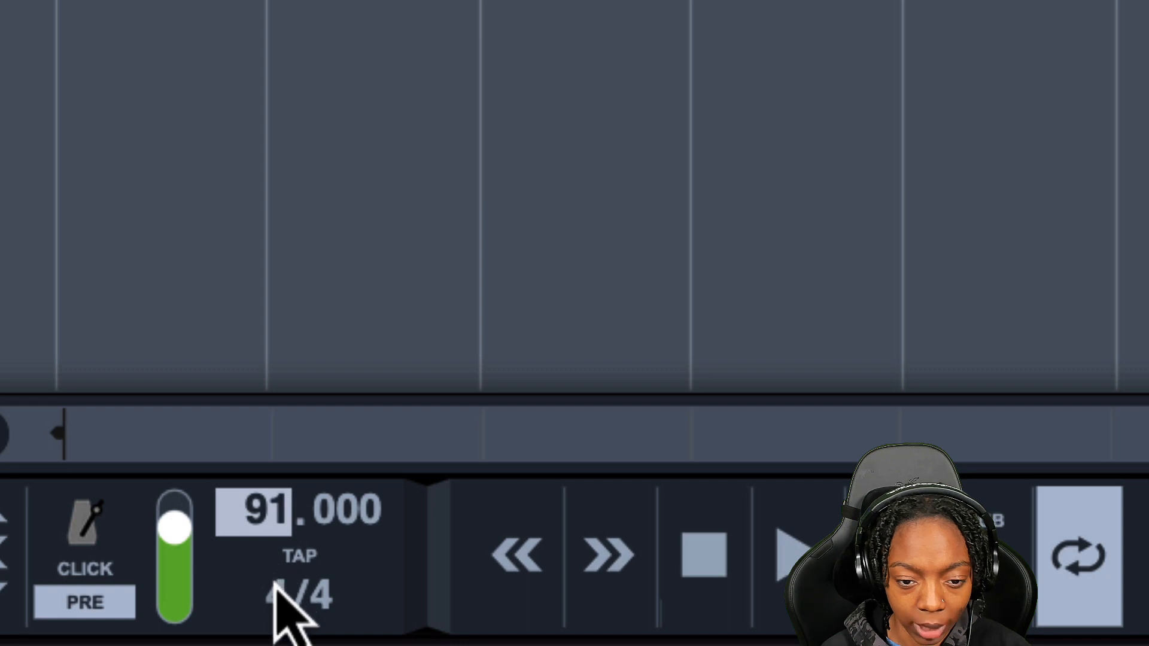
pyautogui.moveTo(274, 584); pyautogui.dragTo(274, 597)
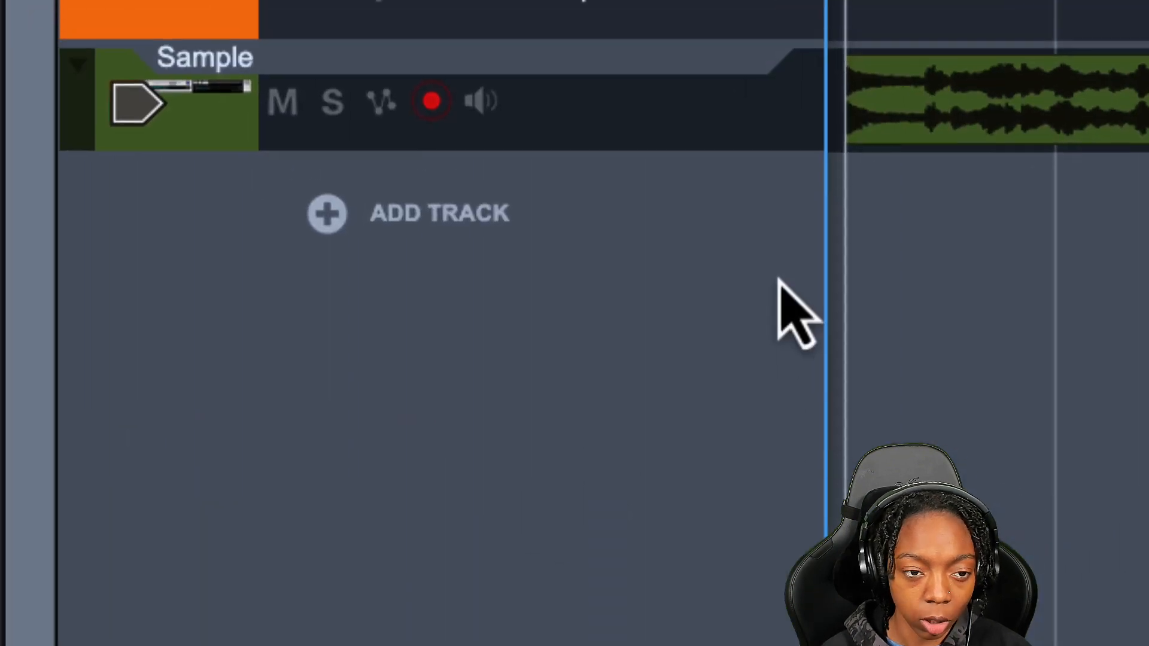
# Add a new Kong Drum Designer instrument track
pyautogui.click(557, 207)
pyautogui.moveTo(695, 288)
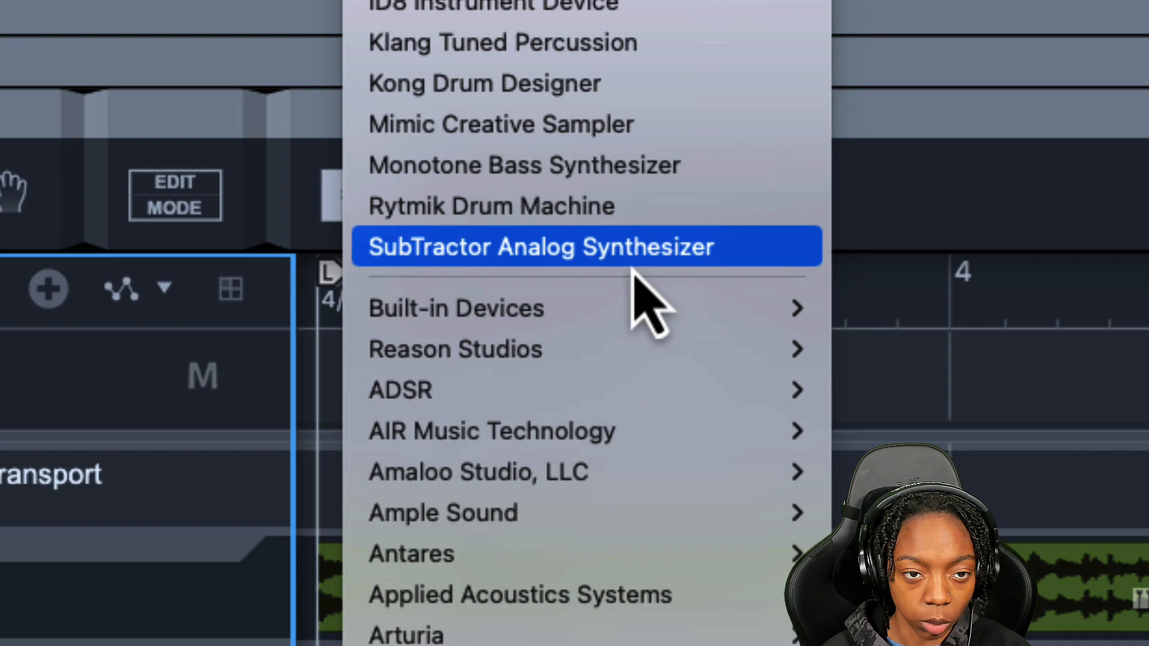
pyautogui.moveTo(628, 314)
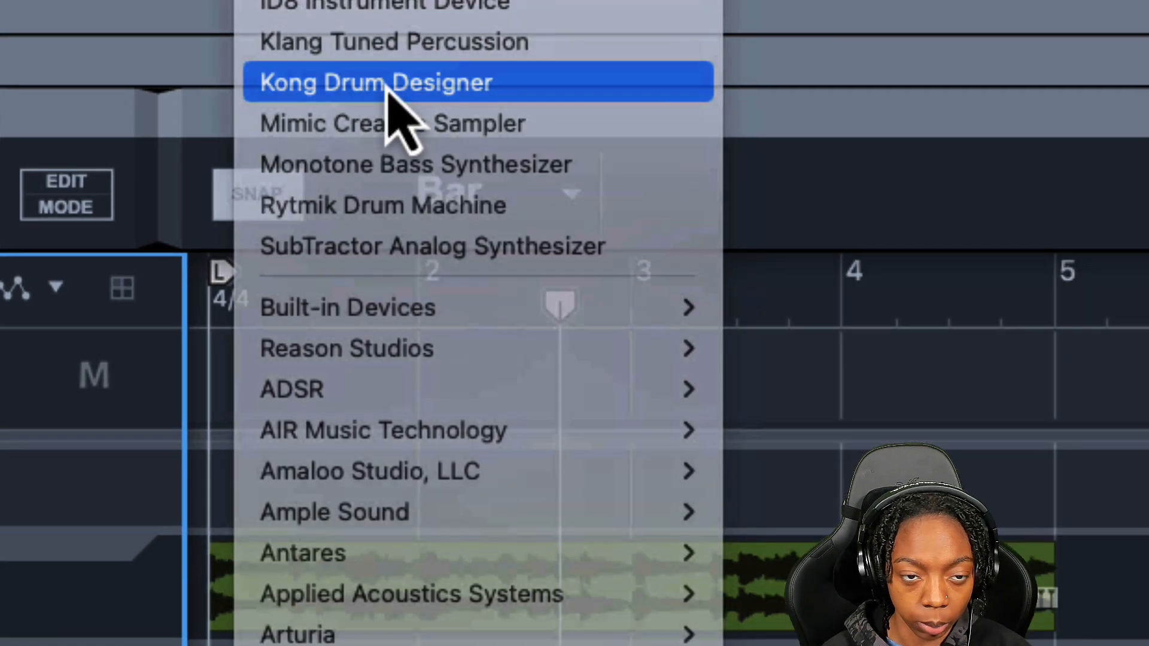
pyautogui.click(387, 88)
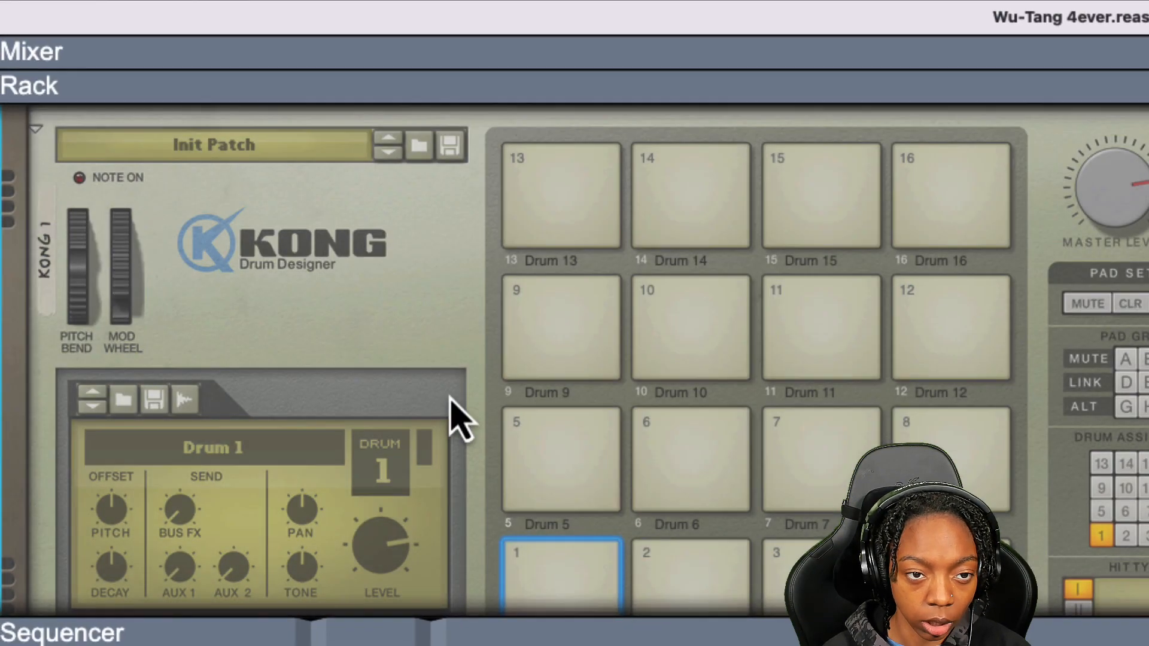
# Load the Bullet.kong kit from Factory Sounds, Kong Patches, Kong Kits, Hip Hop Kits into Kong
pyautogui.scroll(2, 446, 392)
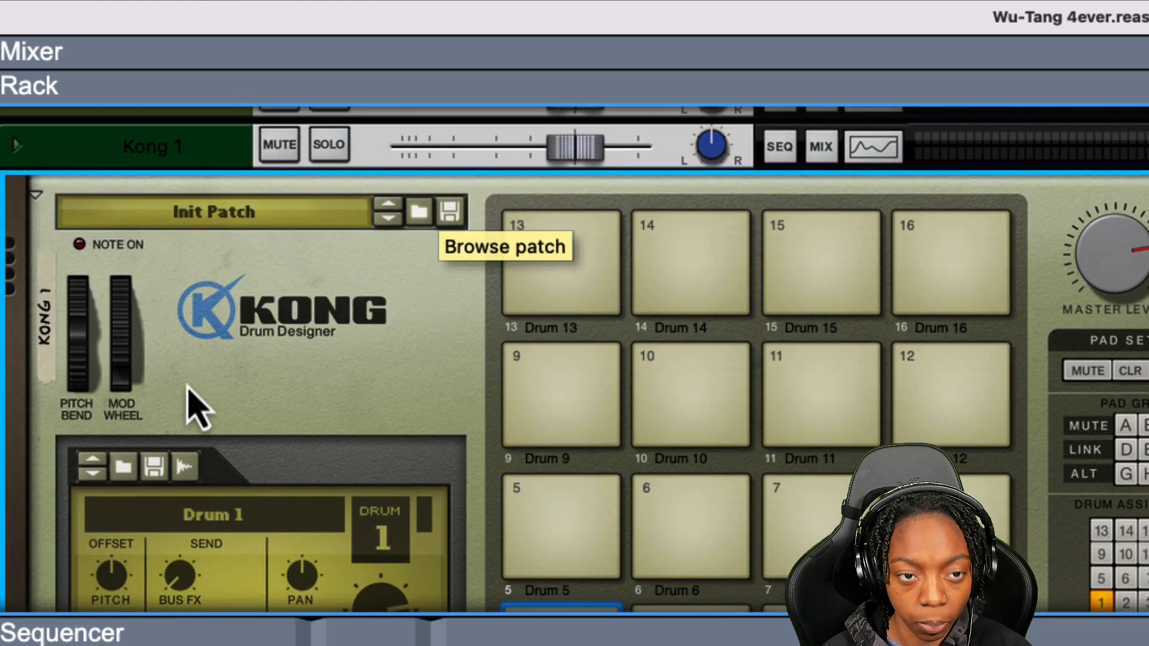
pyautogui.click(419, 212)
pyautogui.click(69, 476)
pyautogui.scroll(-2, 475, 565)
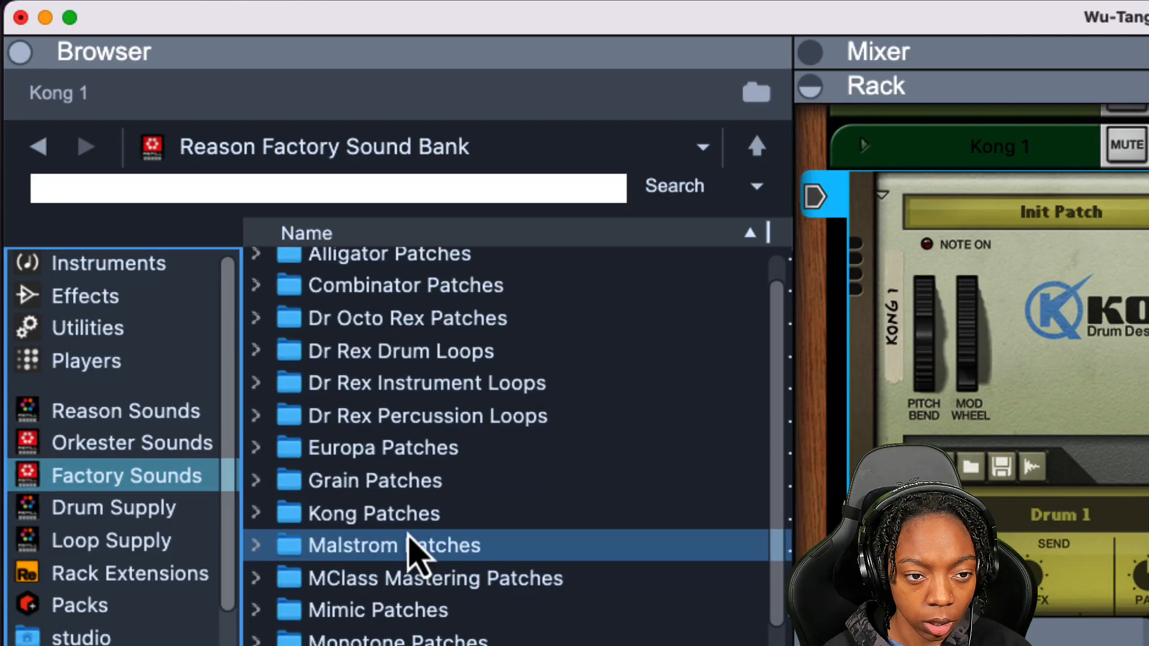
pyautogui.doubleClick(407, 513)
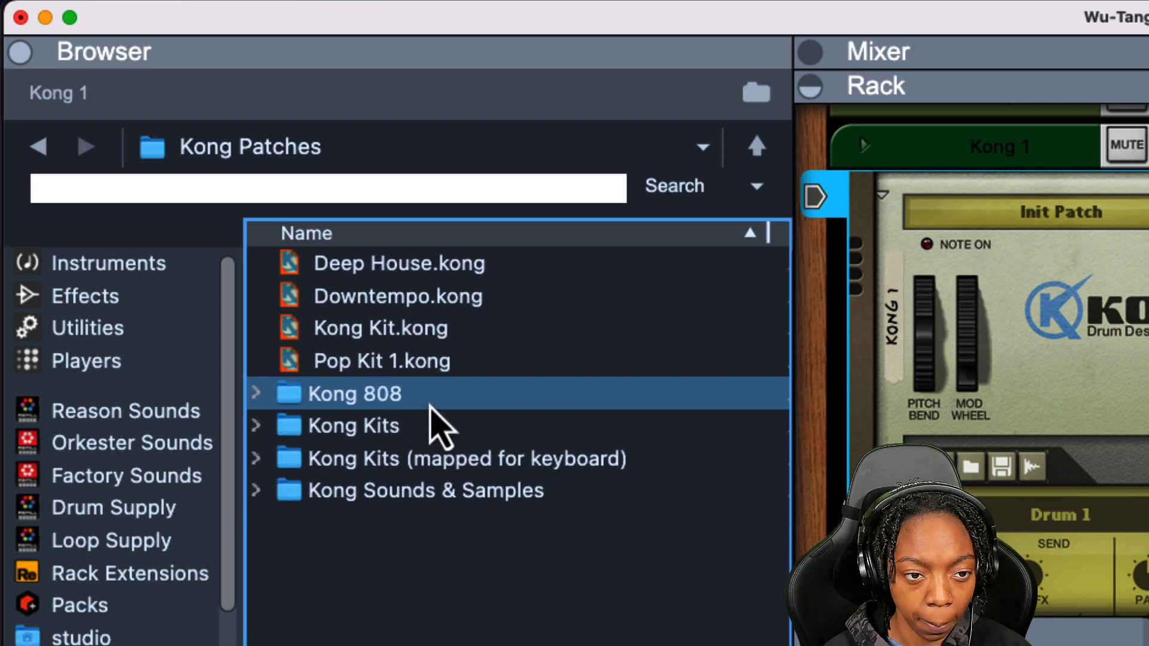
pyautogui.doubleClick(430, 426)
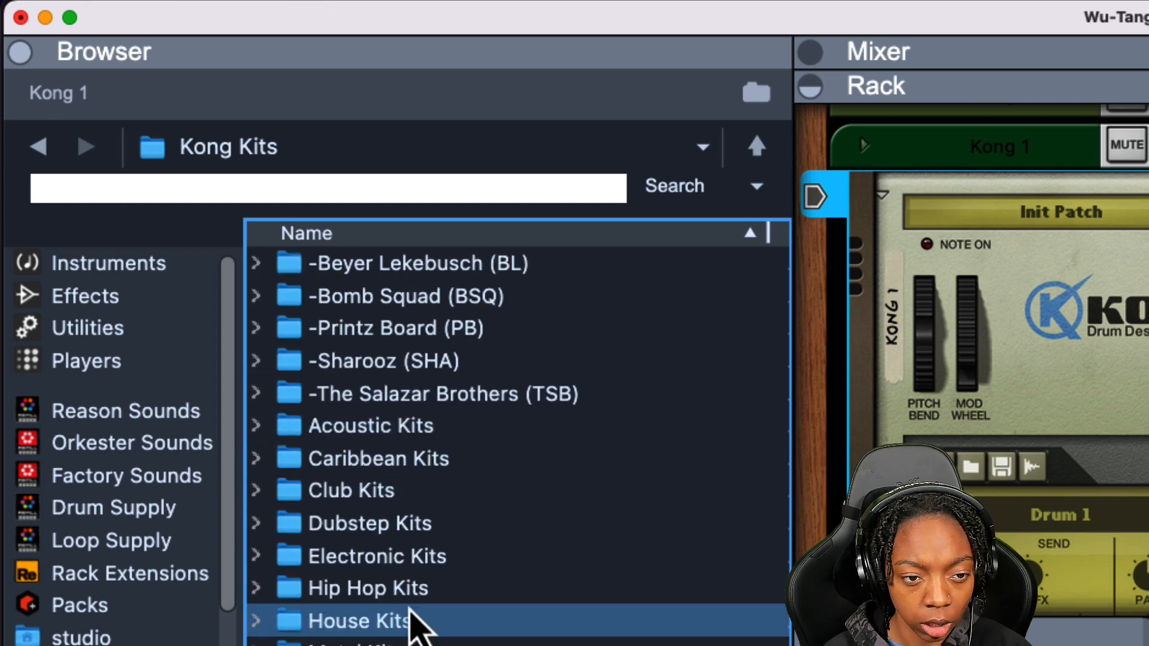
pyautogui.doubleClick(411, 593)
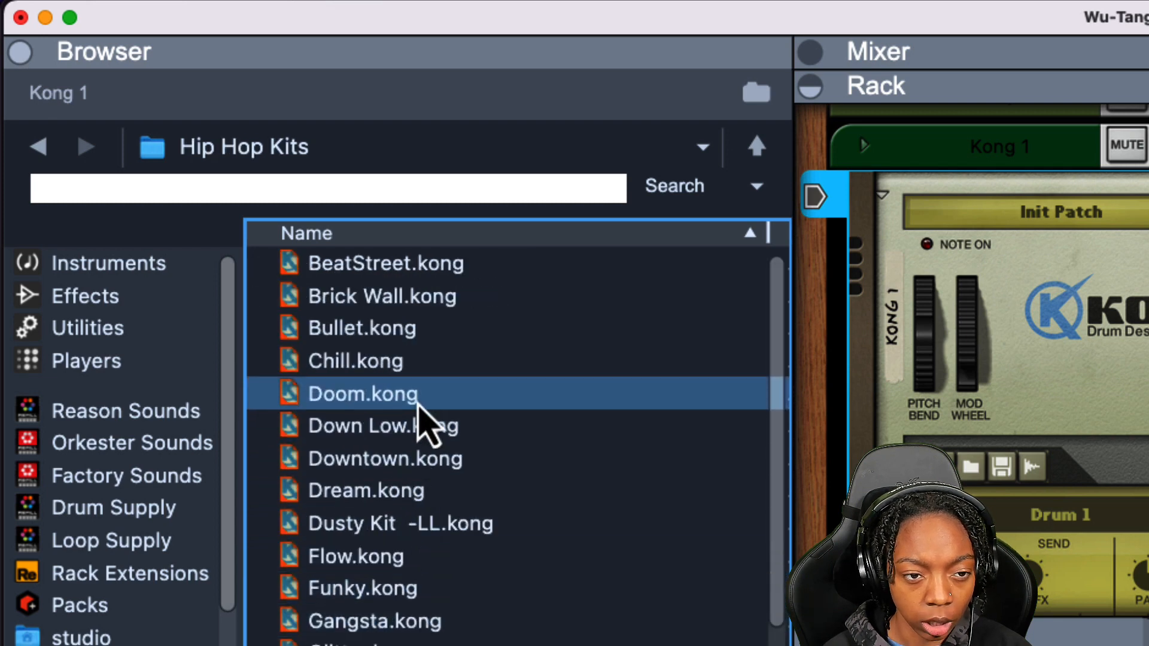
pyautogui.scroll(-1, 426, 398)
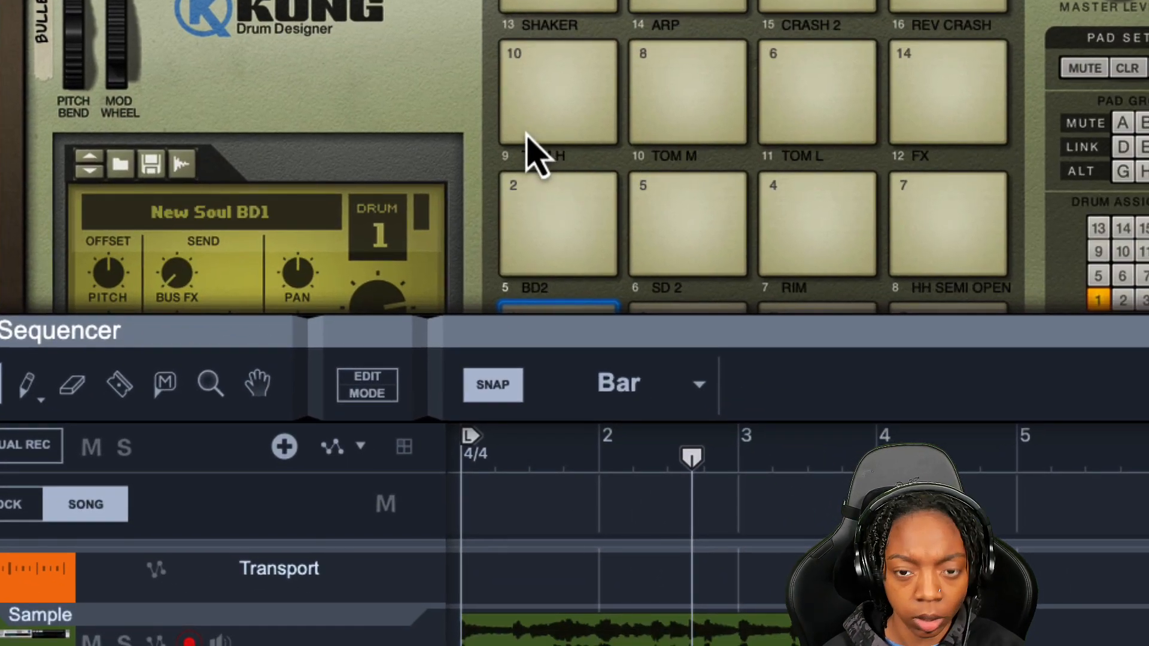
pyautogui.scroll(-3, 258, 242)
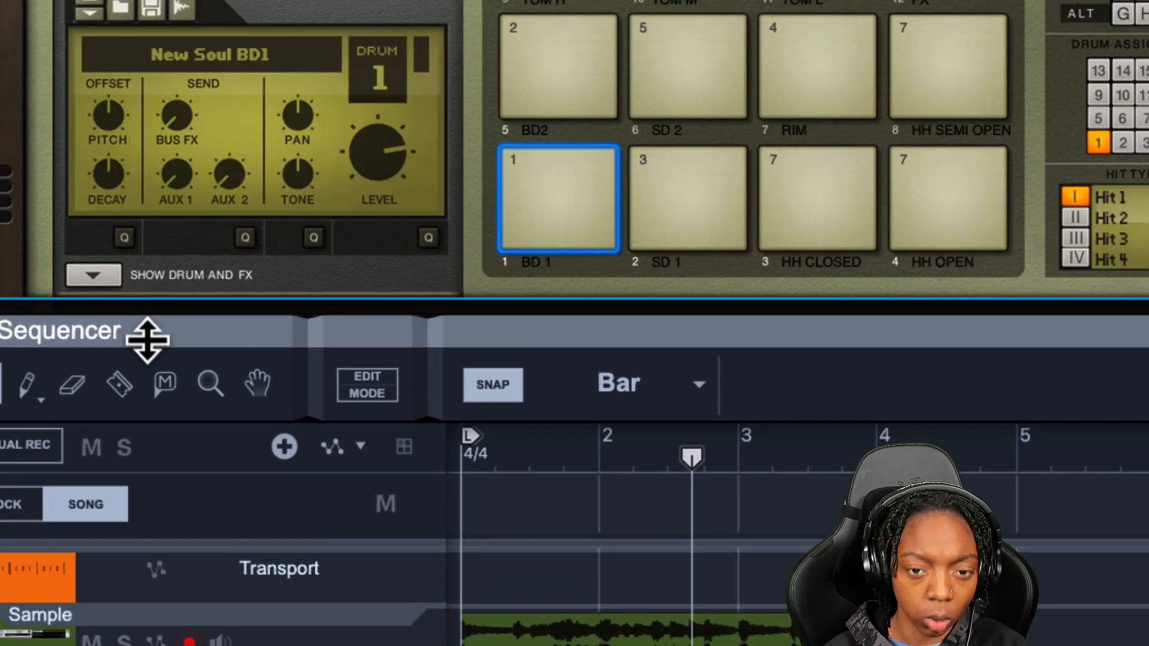
# Duplicate the sample clip so a second copy plays from bar 5 to bar 9
pyautogui.moveTo(147, 340); pyautogui.dragTo(180, 643)
pyautogui.scroll(1, 193, 425)
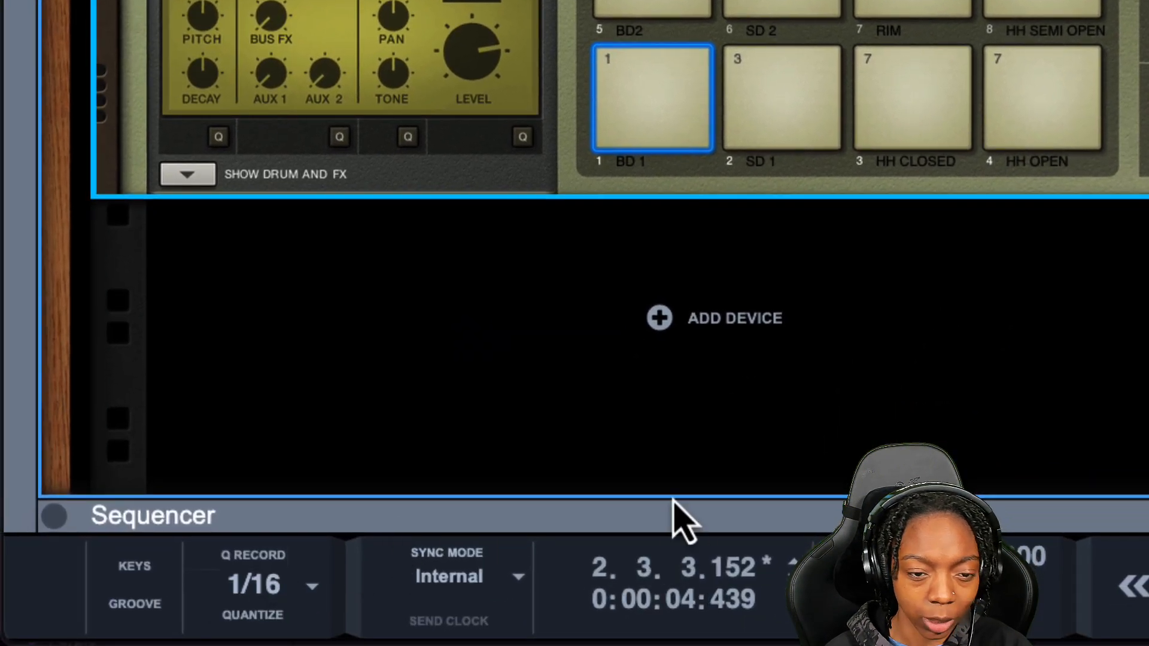
pyautogui.hotkey('shift', 'Return')
pyautogui.moveTo(922, 498); pyautogui.dragTo(934, 0)
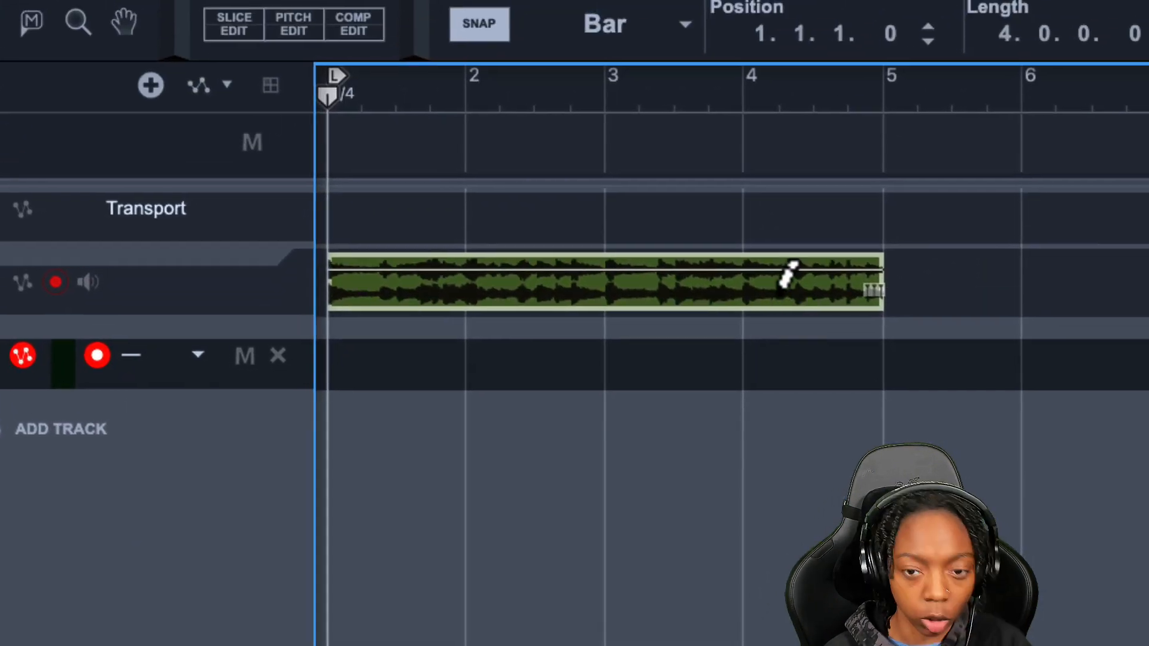
pyautogui.press('d')
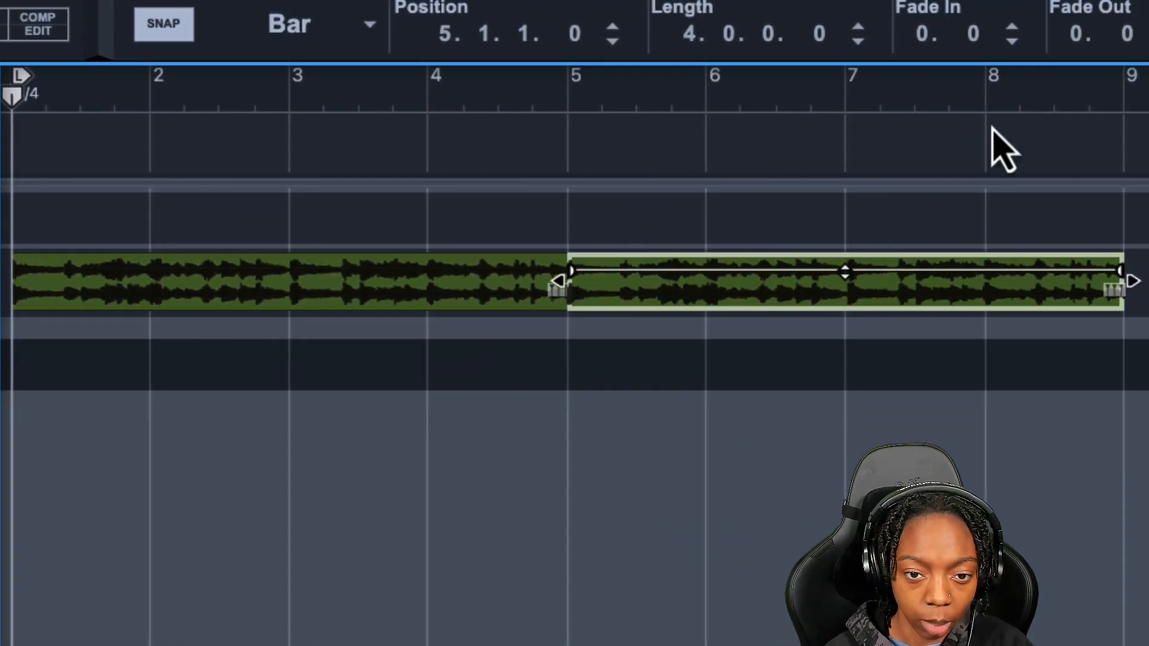
pyautogui.keyDown('alt'); pyautogui.click(1116, 103); pyautogui.keyUp('alt')
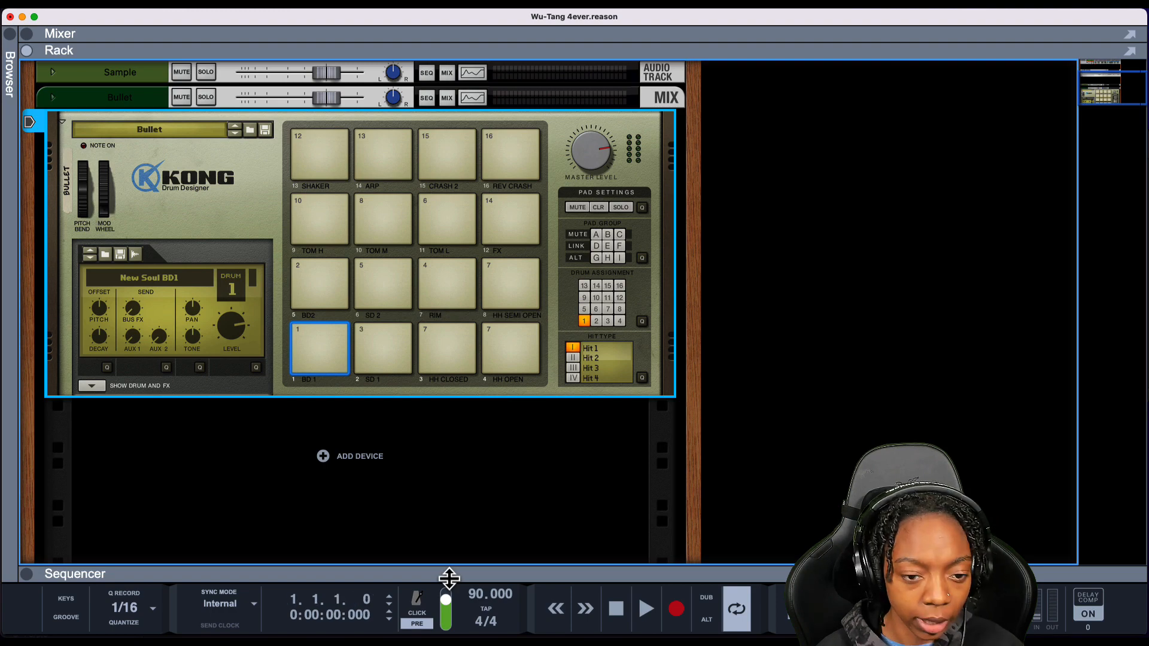
# Switch on the low-pass filter in the Sample channel's EQ in the mixer
pyautogui.moveTo(466, 578); pyautogui.dragTo(397, 274)
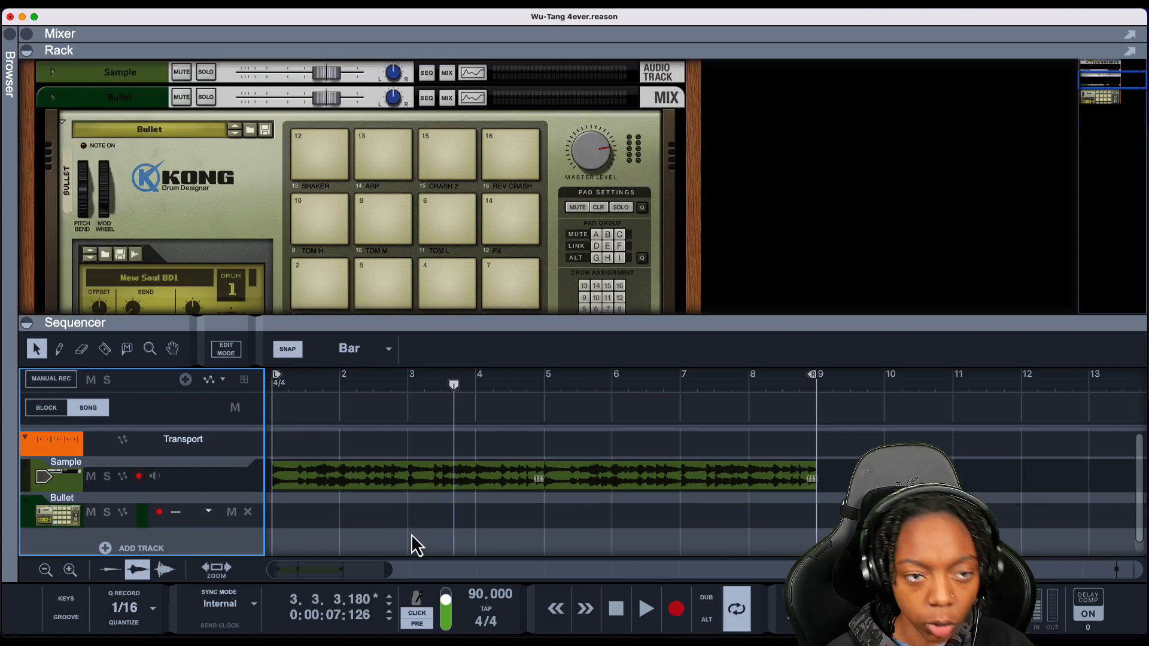
pyautogui.scroll(2, 335, 197)
pyautogui.click(446, 101)
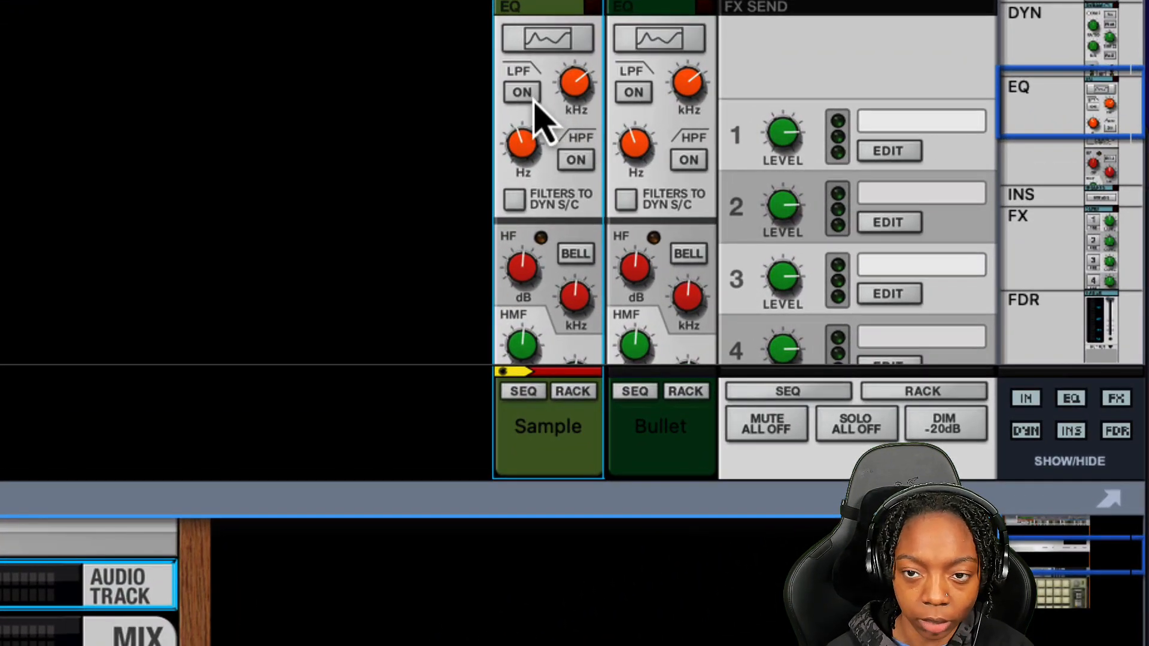
pyautogui.click(532, 98)
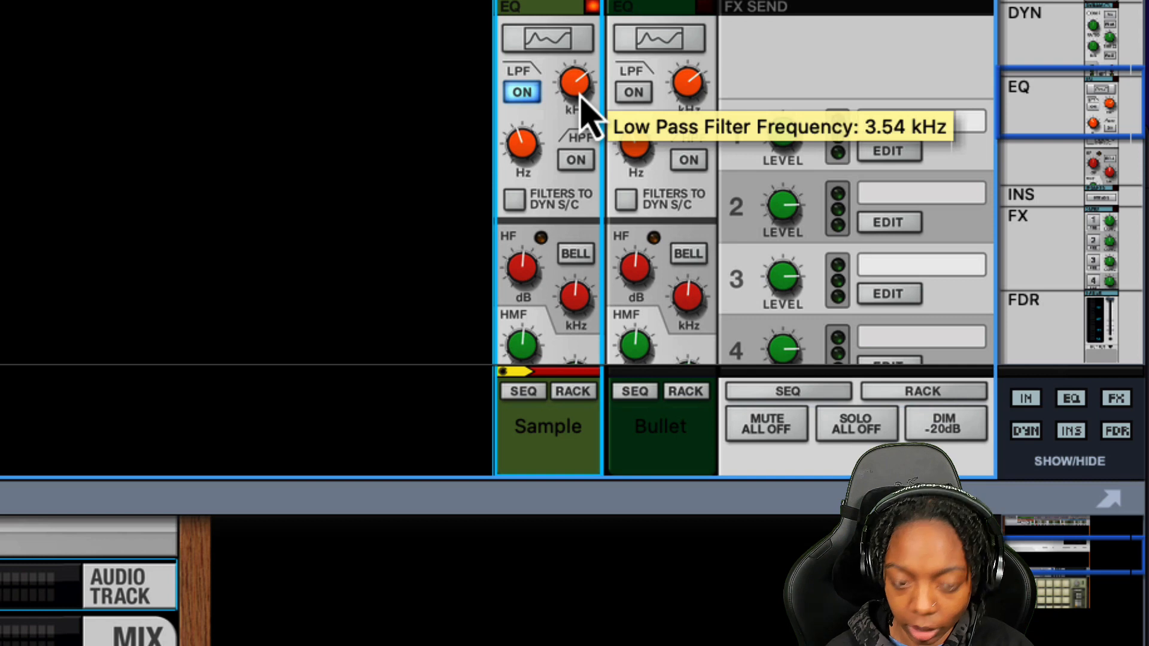
pyautogui.scroll(5, 521, 129)
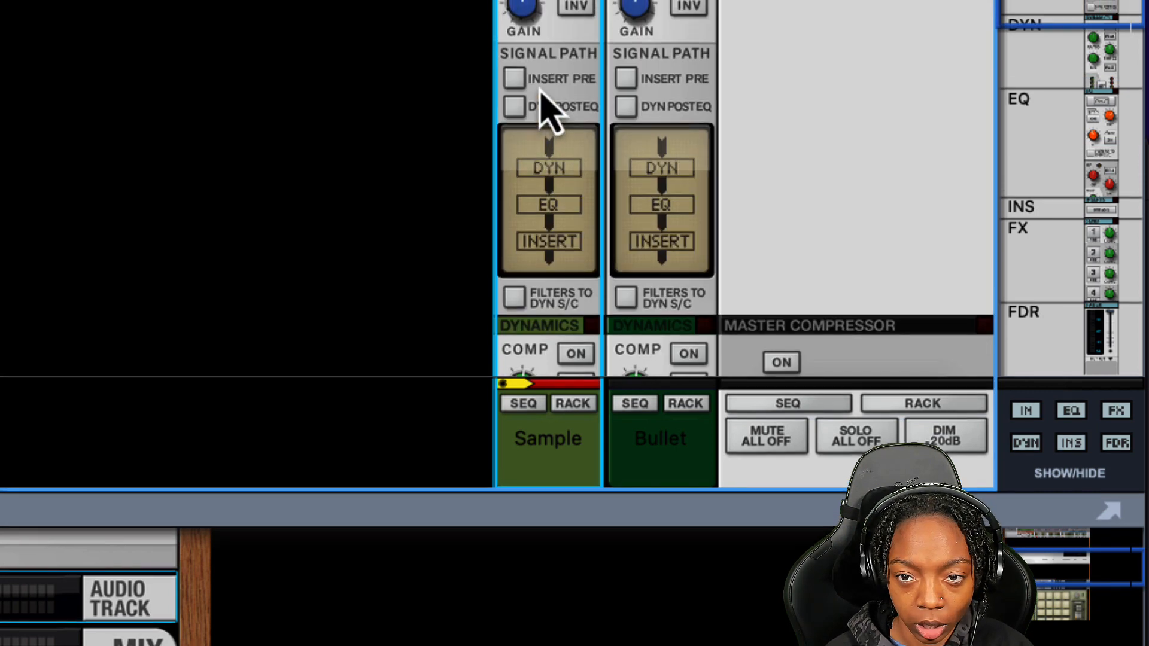
# Switch on the high-pass filter in the Sample channel's EQ and set its frequency to about 220 Hz
pyautogui.moveTo(525, 84); pyautogui.dragTo(527, 91)
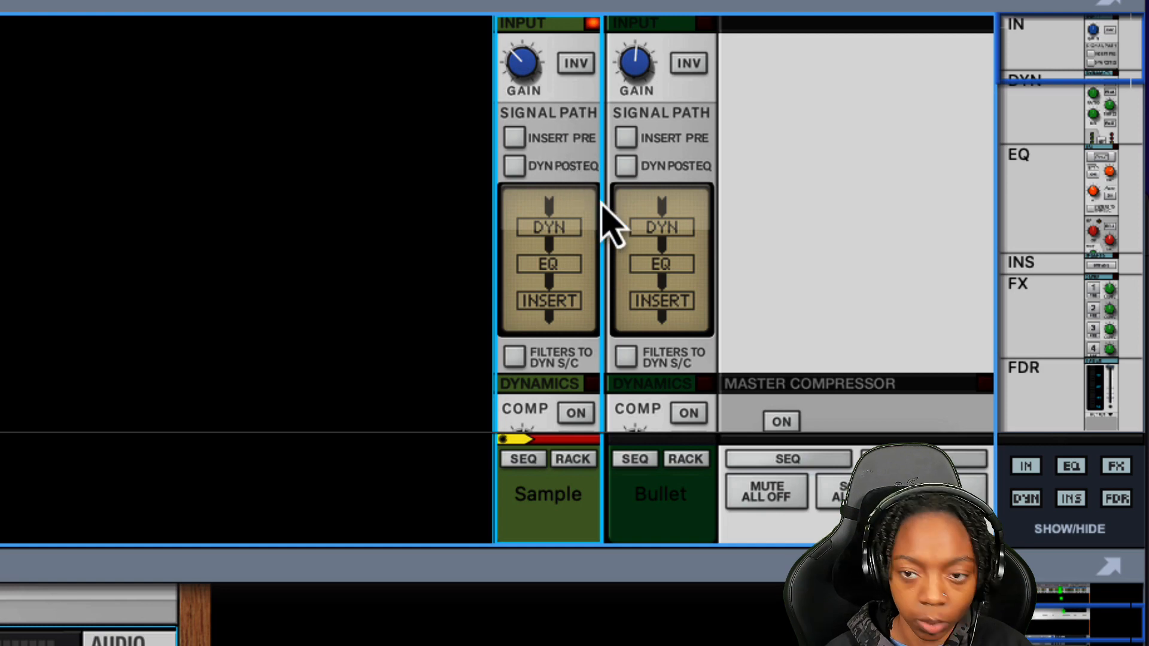
pyautogui.scroll(-5, 605, 222)
pyautogui.moveTo(583, 191)
pyautogui.mouseDown()
pyautogui.moveTo(581, 216)
pyautogui.moveTo(576, 198)
pyautogui.mouseUp()
pyautogui.click(575, 263)
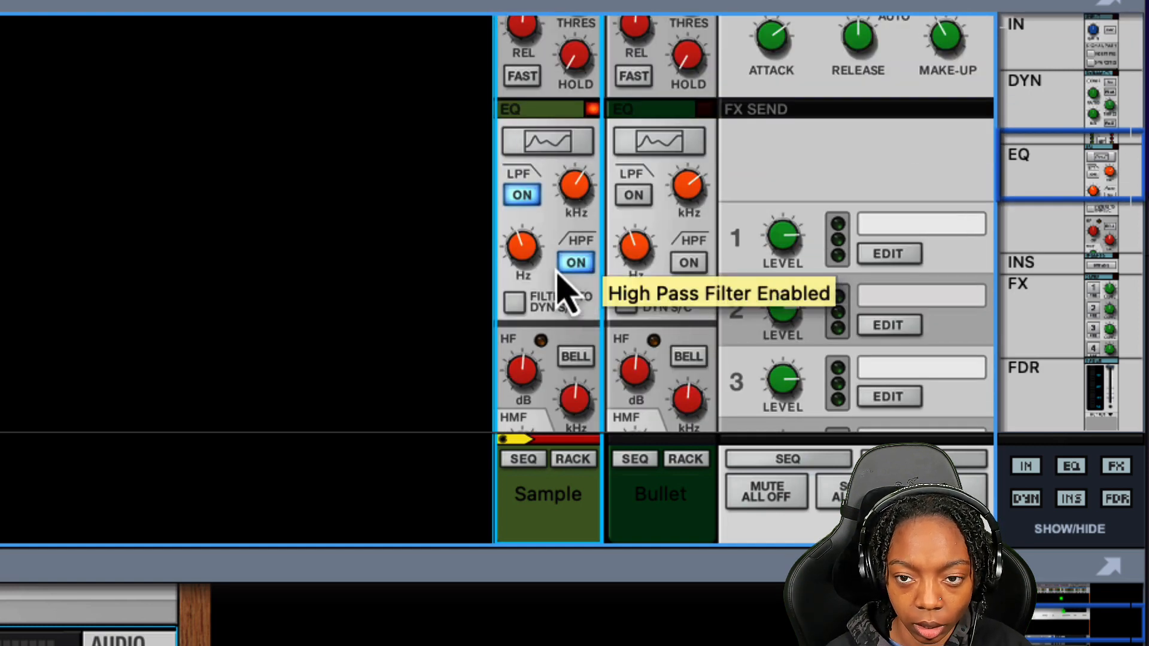
pyautogui.moveTo(535, 262); pyautogui.dragTo(526, 244)
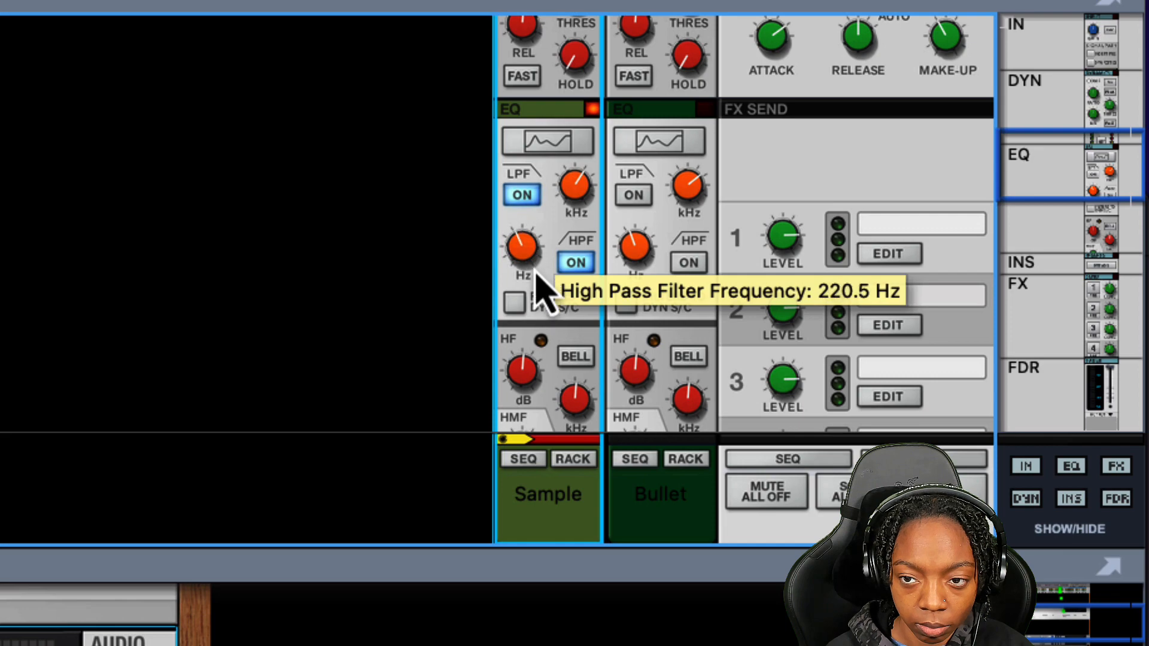
pyautogui.moveTo(536, 273); pyautogui.dragTo(536, 272)
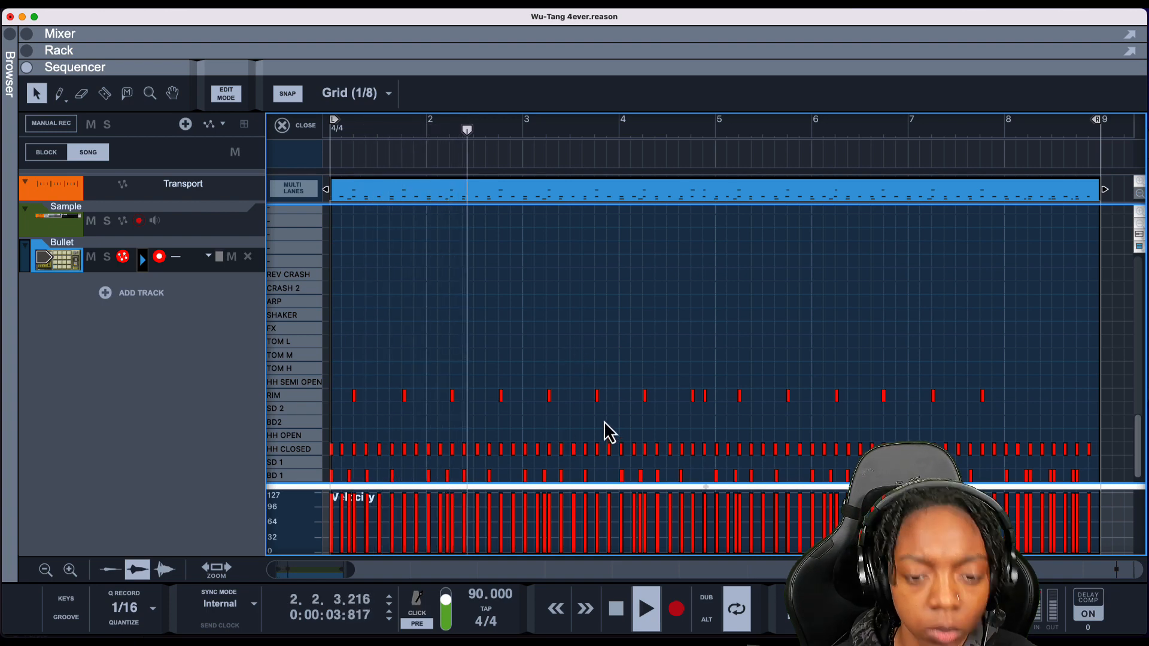
# Add a Thor Polysonic Synthesizer instrument to the rack below the Kong device
pyautogui.press('space')
pyautogui.press('F6')
pyautogui.press('space')
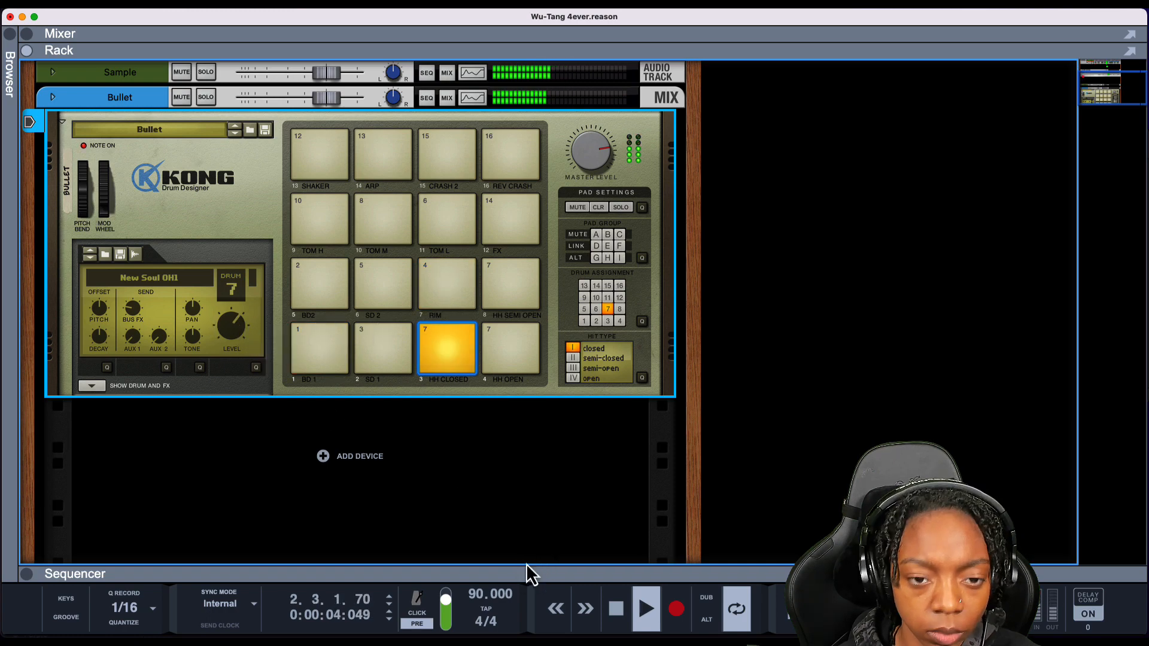
pyautogui.moveTo(528, 575); pyautogui.dragTo(518, 62)
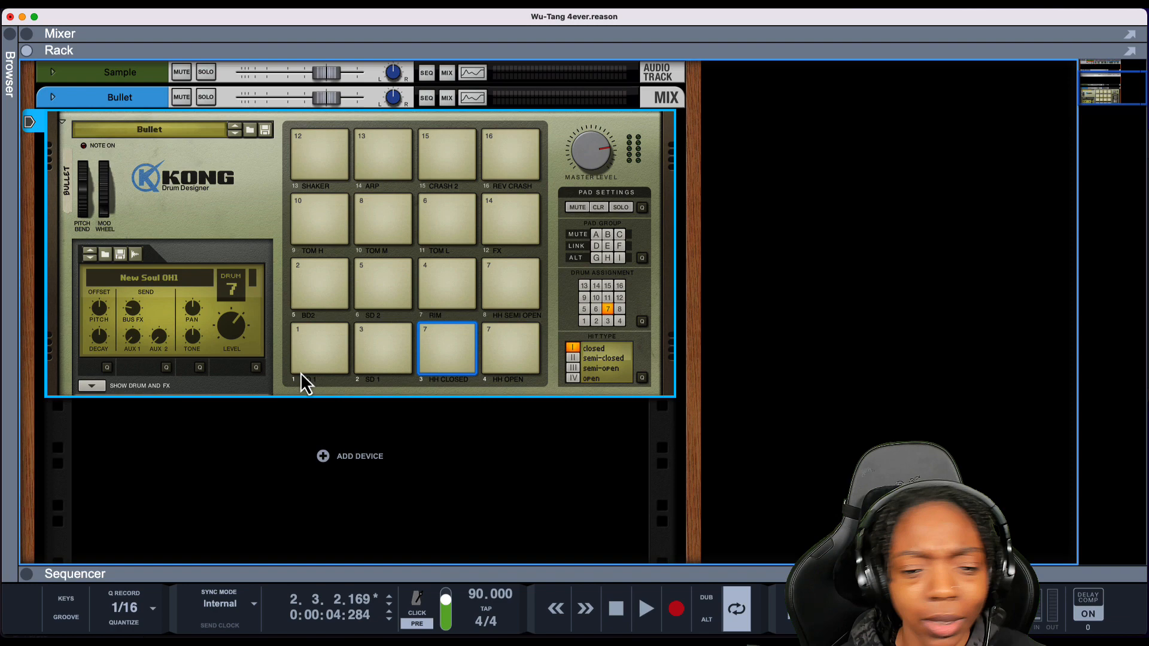
pyautogui.click(205, 431)
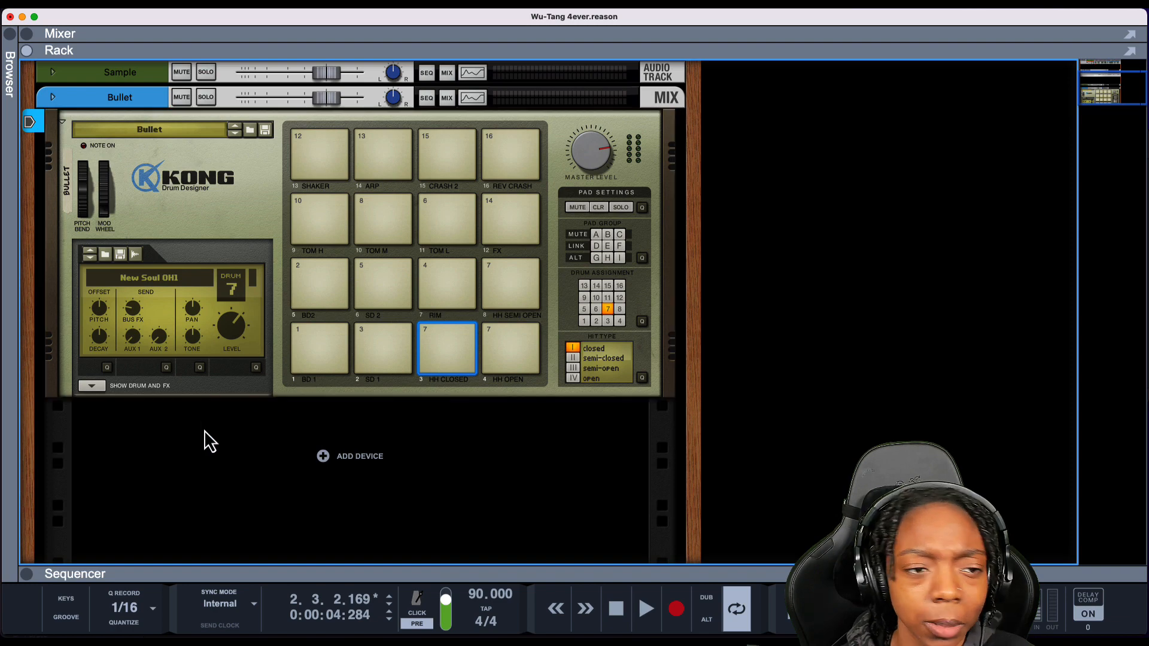
pyautogui.scroll(1, 133, 476)
pyautogui.rightClick(318, 480)
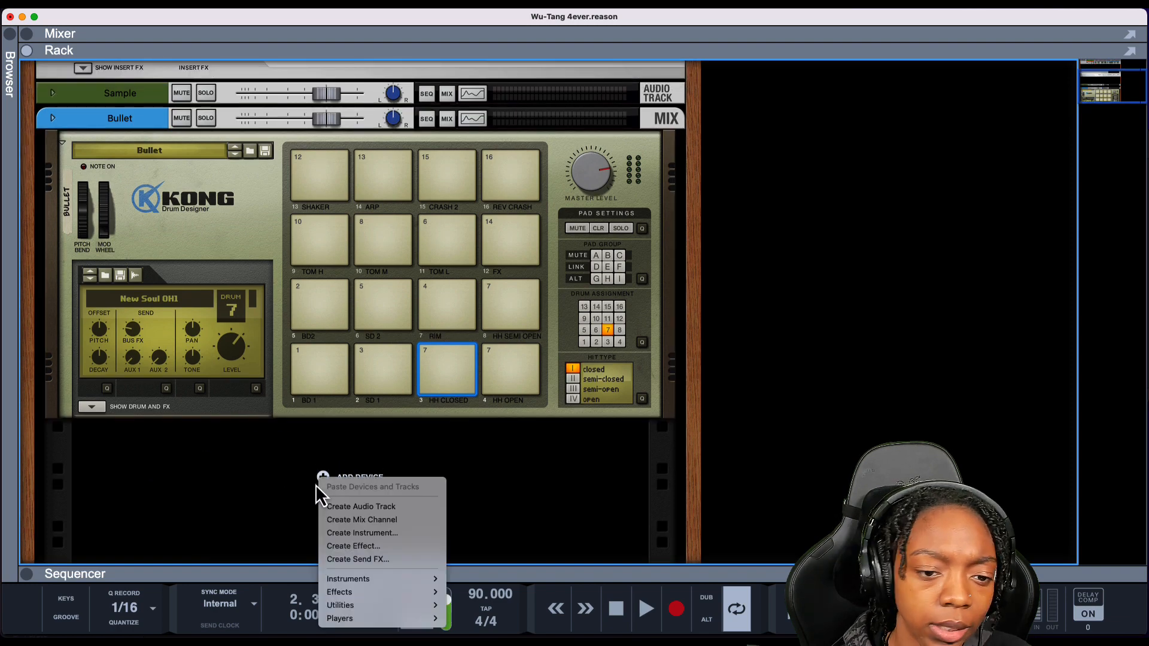
pyautogui.moveTo(329, 578)
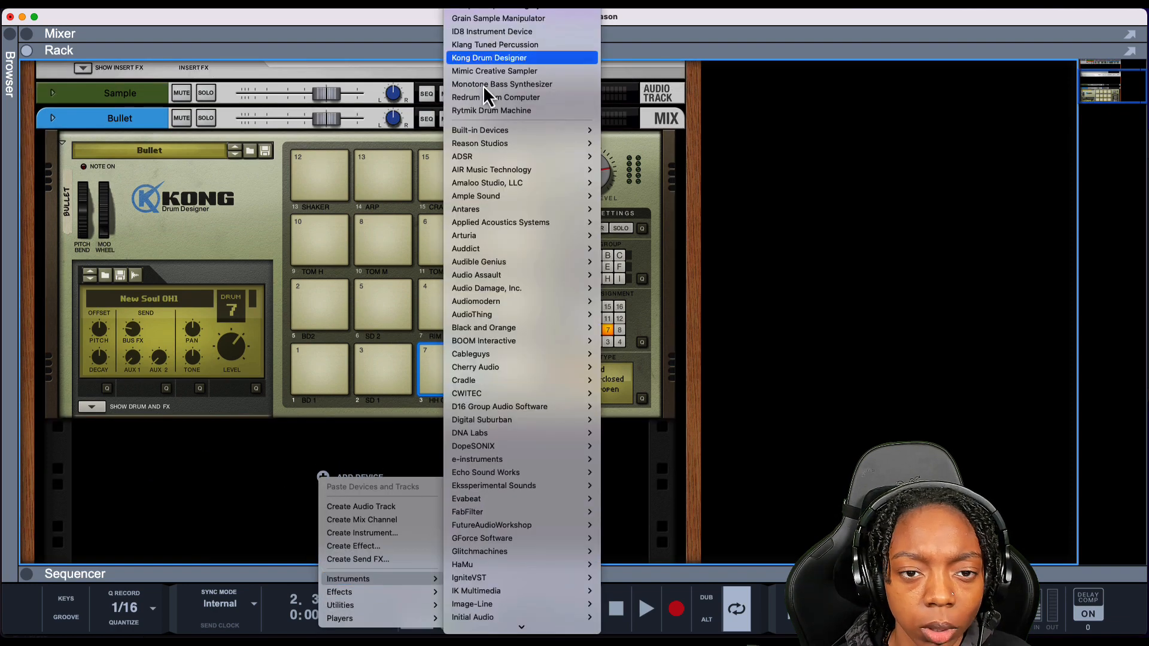
pyautogui.moveTo(482, 129)
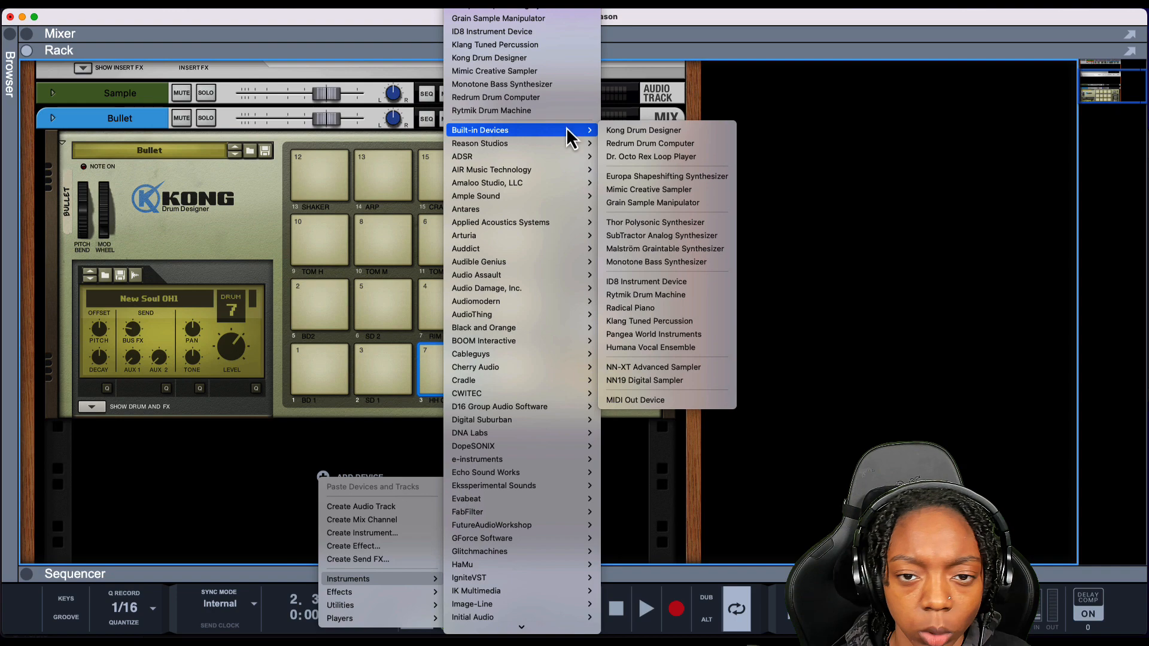
pyautogui.click(641, 222)
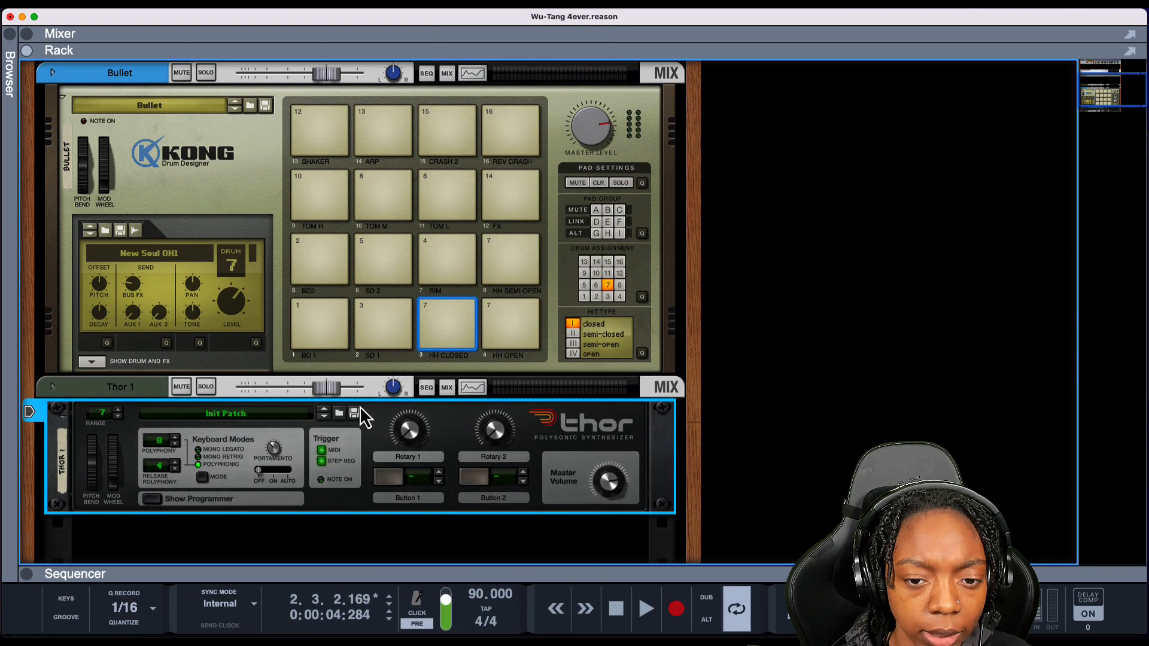
# Open Thor's programmer panel to show the oscillators and filters
pyautogui.scroll(-2, 354, 404)
pyautogui.click(153, 464)
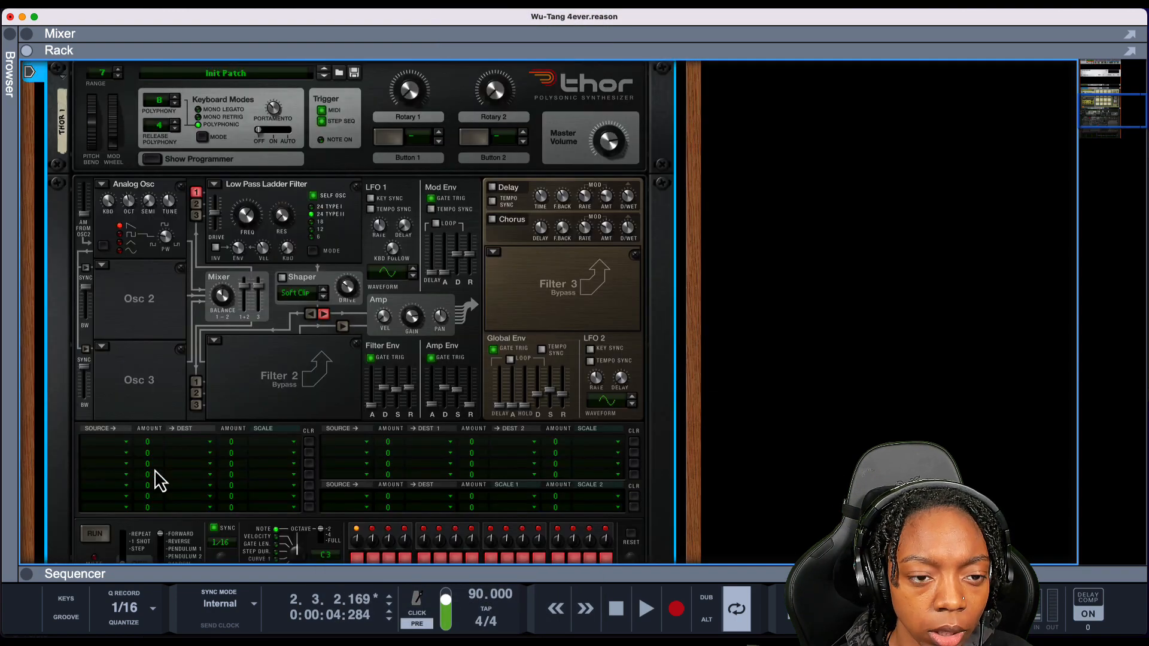
pyautogui.scroll(2, 212, 303)
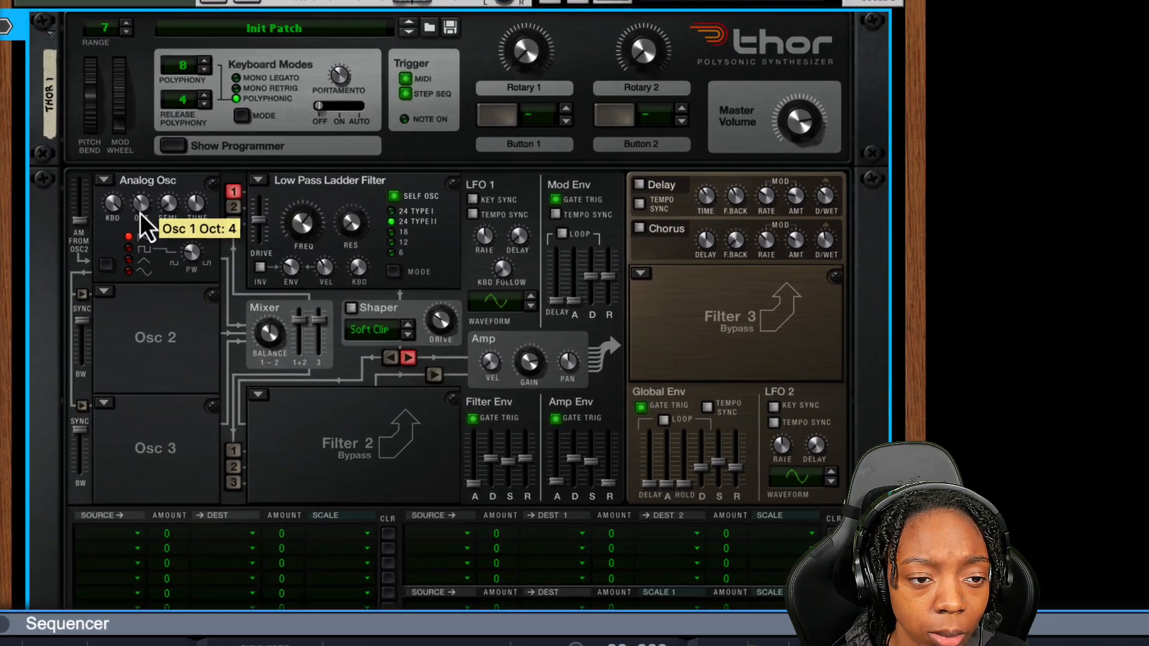
pyautogui.moveTo(127, 273); pyautogui.dragTo(128, 276)
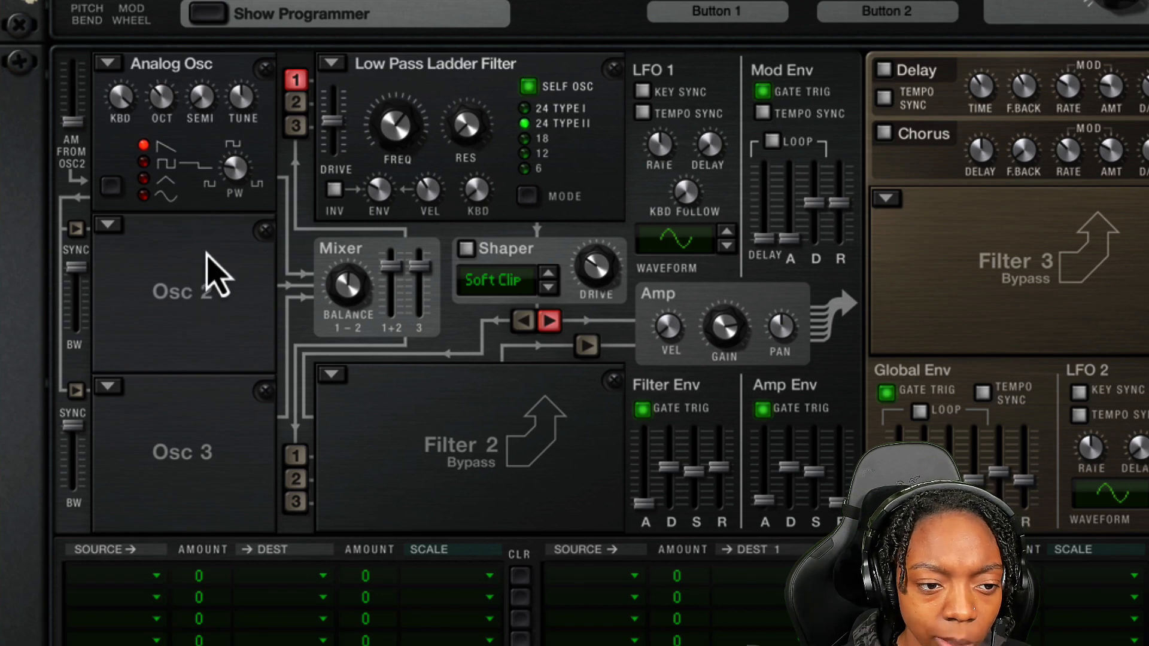
# Turn Osc 2 into an Analog oscillator with a sine waveform and route it into the Low Pass Ladder Filter
pyautogui.click(108, 225)
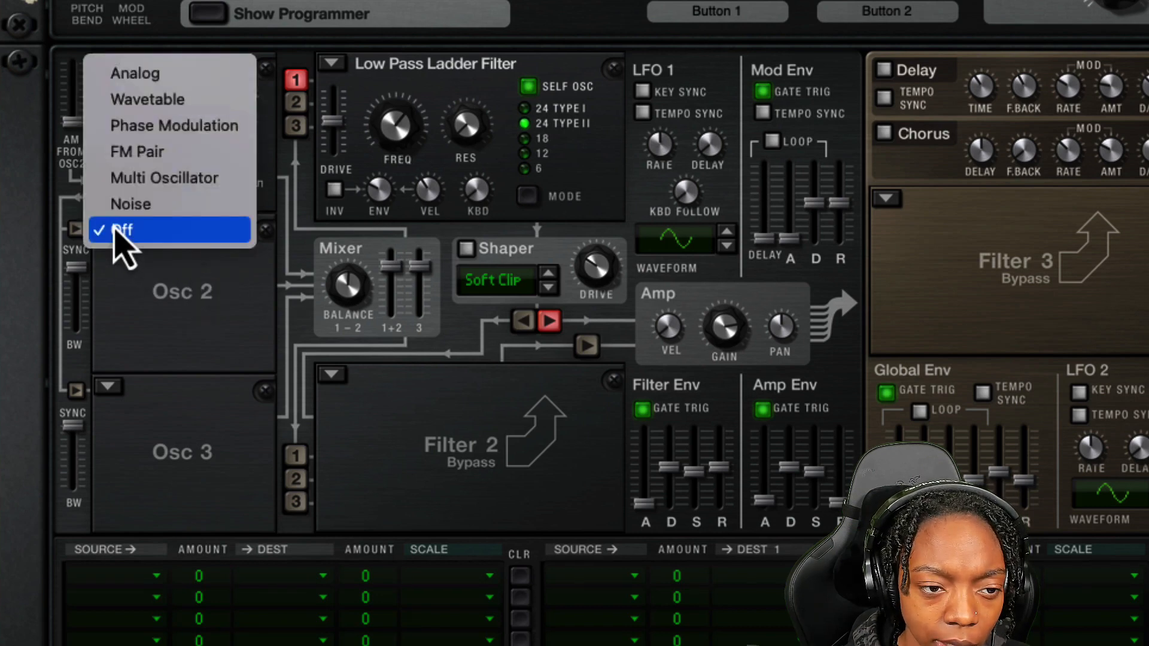
pyautogui.click(169, 77)
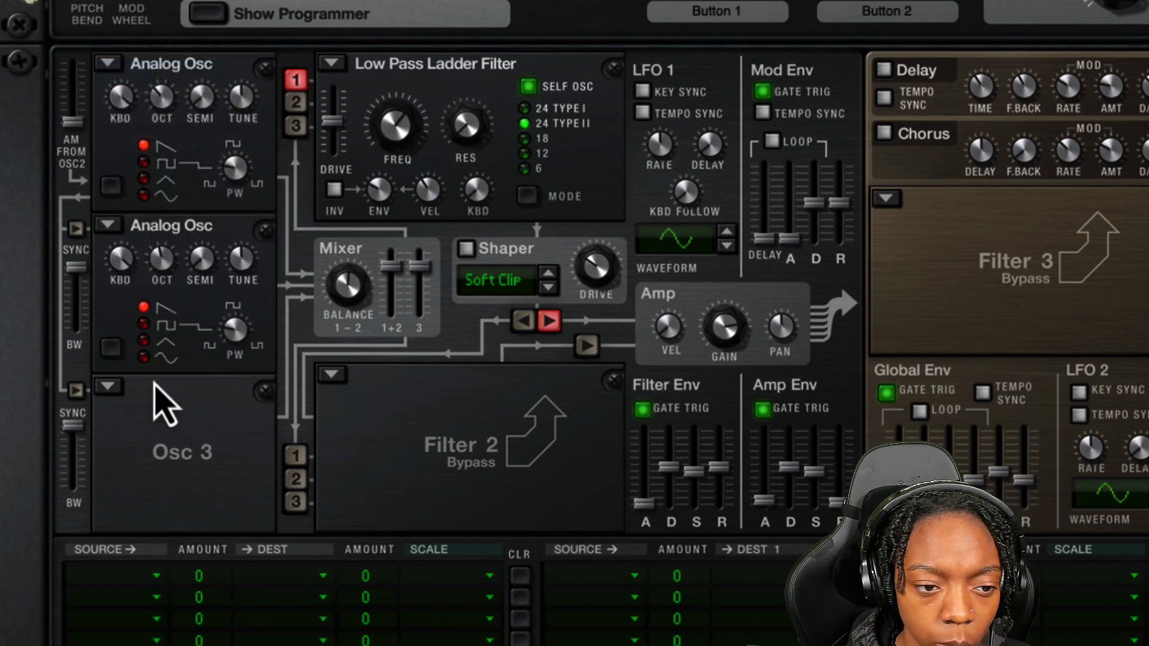
pyautogui.click(144, 357)
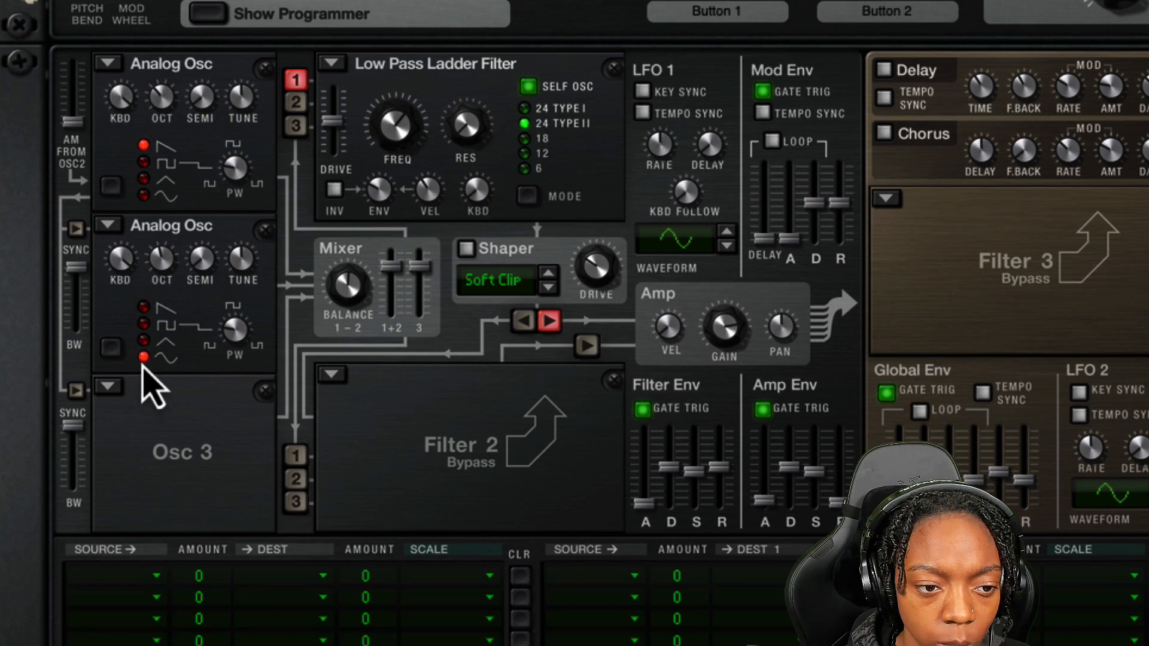
pyautogui.click(296, 101)
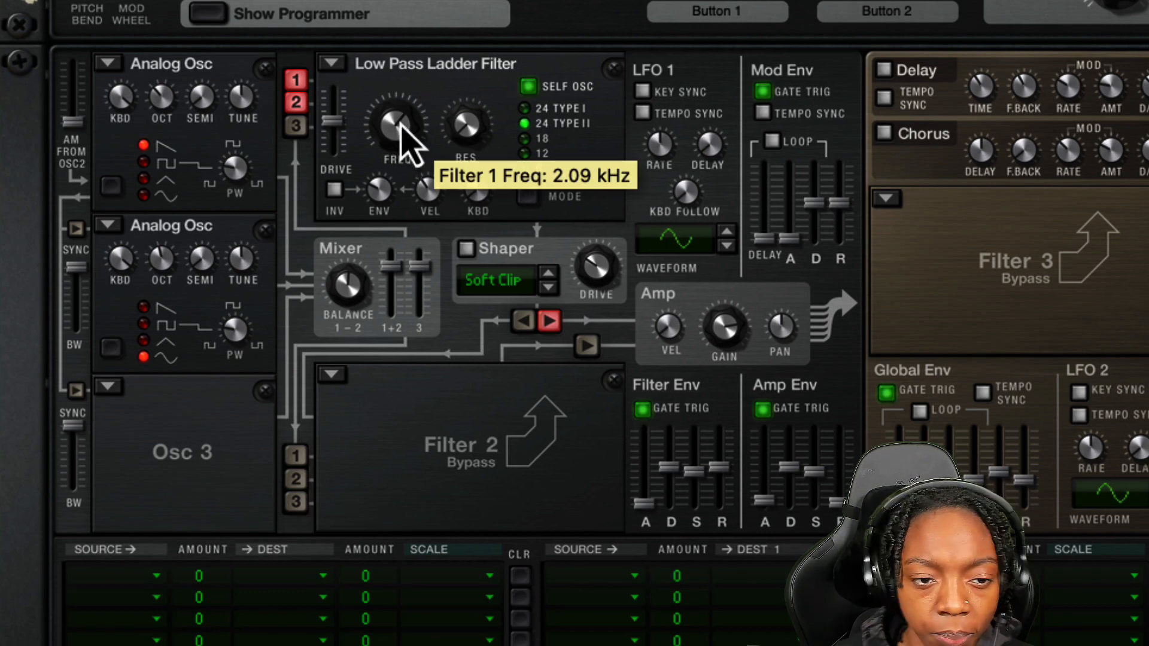
# Lower the Low Pass Ladder Filter frequency to about 427 Hz
pyautogui.moveTo(401, 124); pyautogui.dragTo(402, 149)
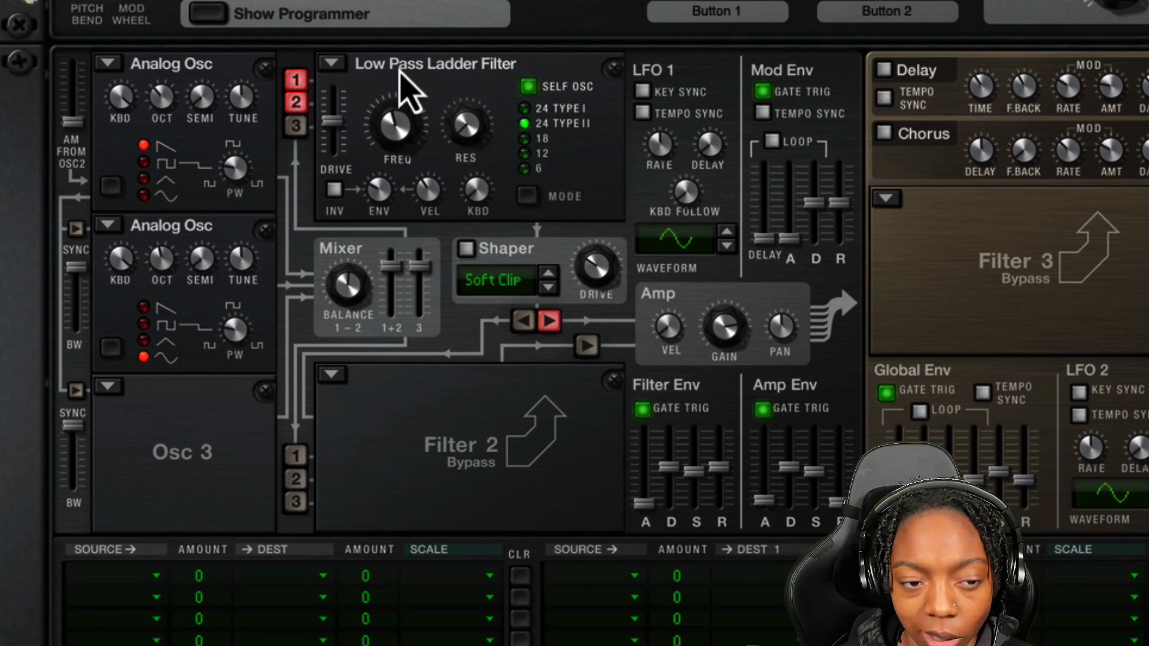
pyautogui.moveTo(407, 141); pyautogui.dragTo(405, 150)
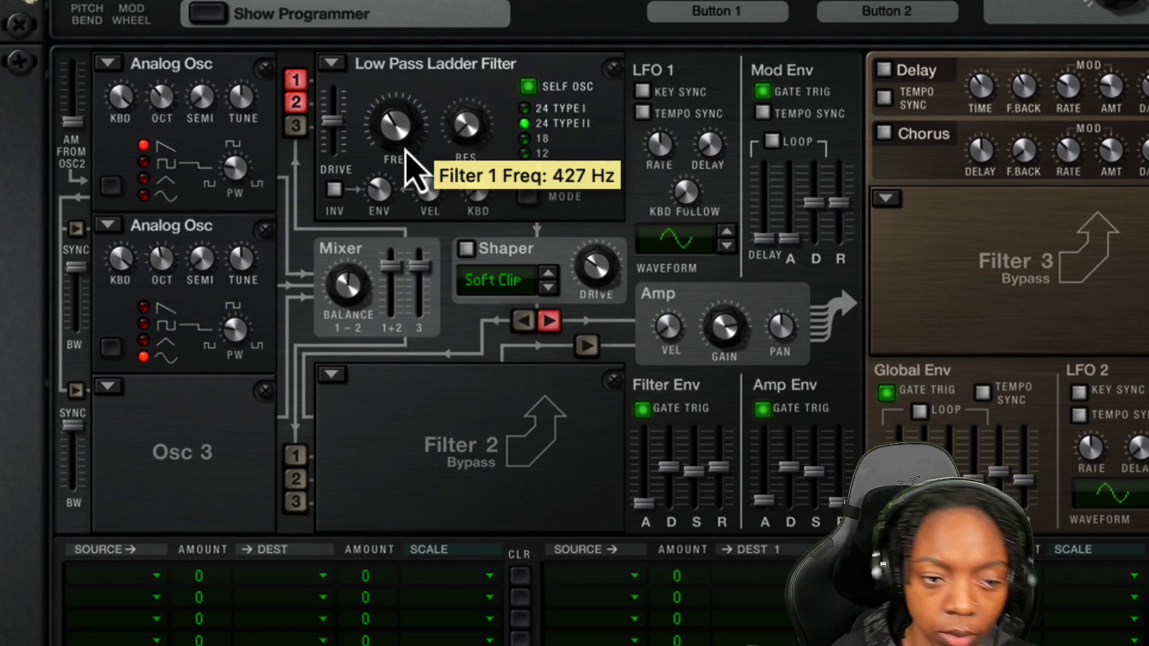
pyautogui.moveTo(340, 146); pyautogui.dragTo(337, 115)
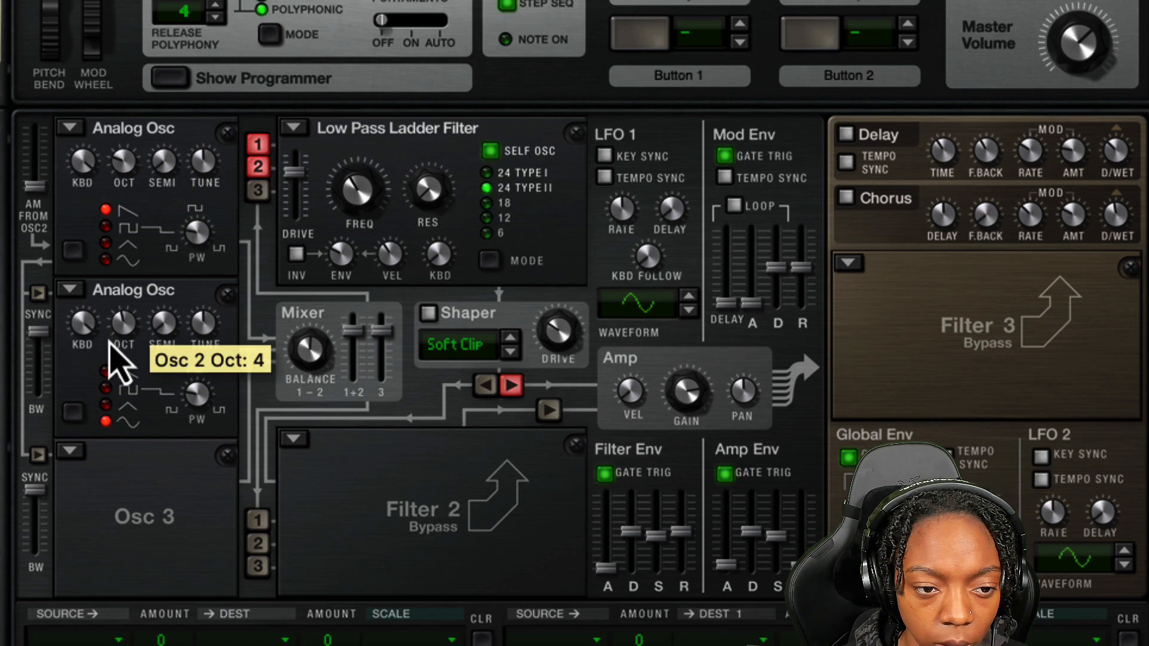
# Set Osc 2's octave to 3 and lower the filter frequency further, below 200 Hz
pyautogui.scroll(-1, 117, 359)
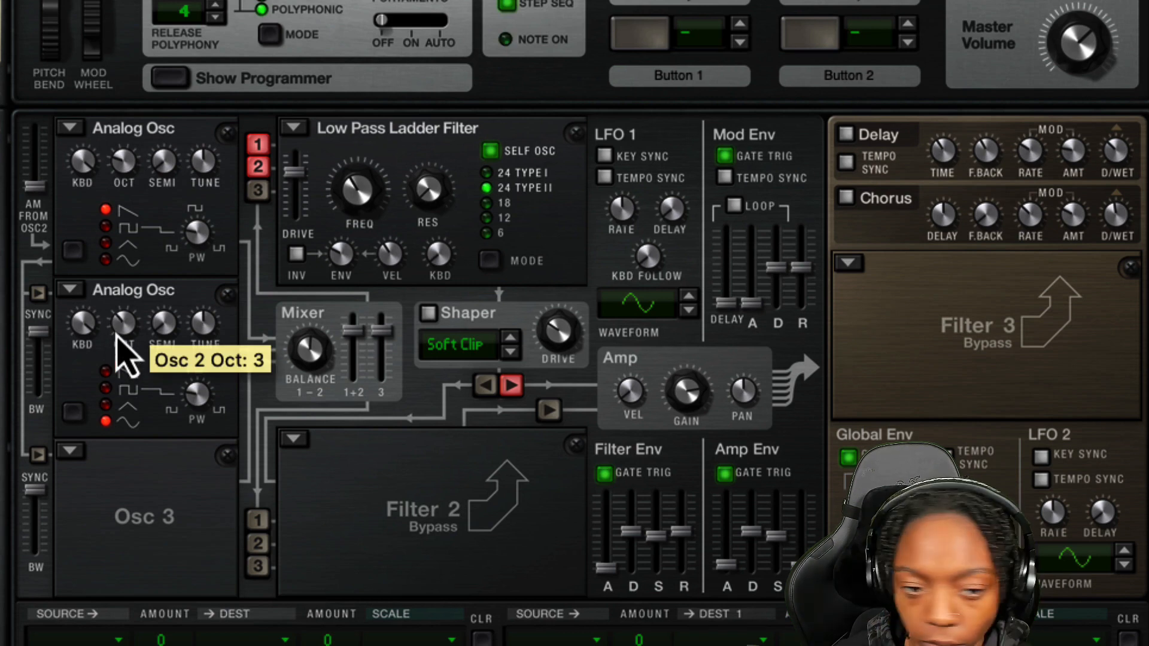
pyautogui.scroll(-2, 353, 191)
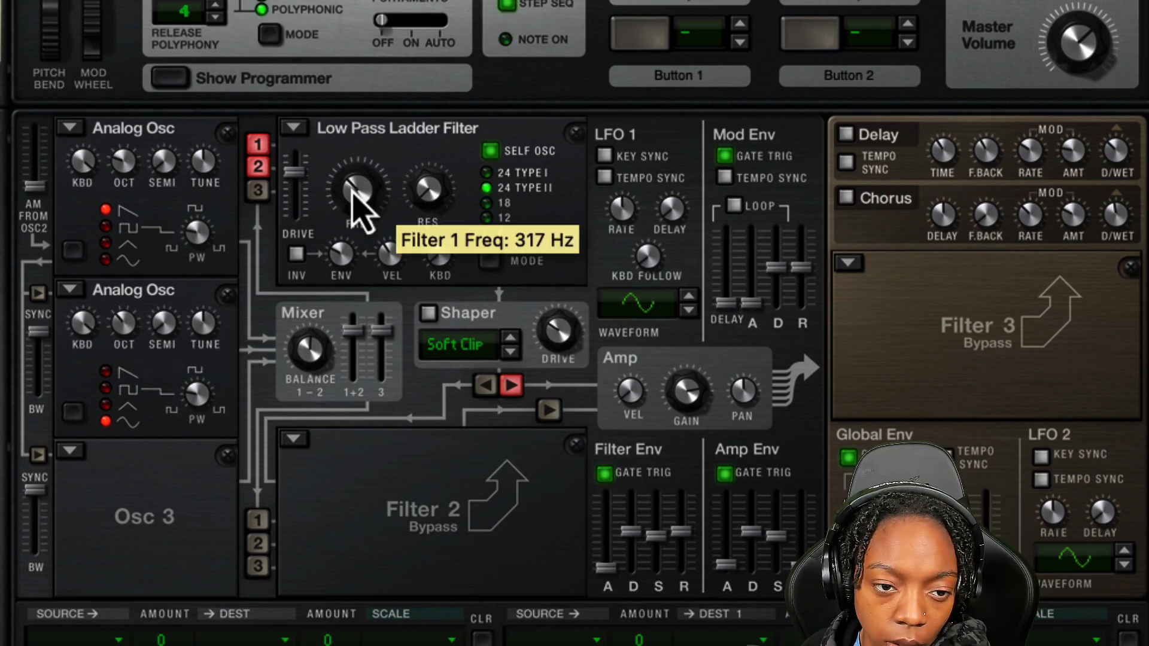
pyautogui.scroll(-2, 360, 213)
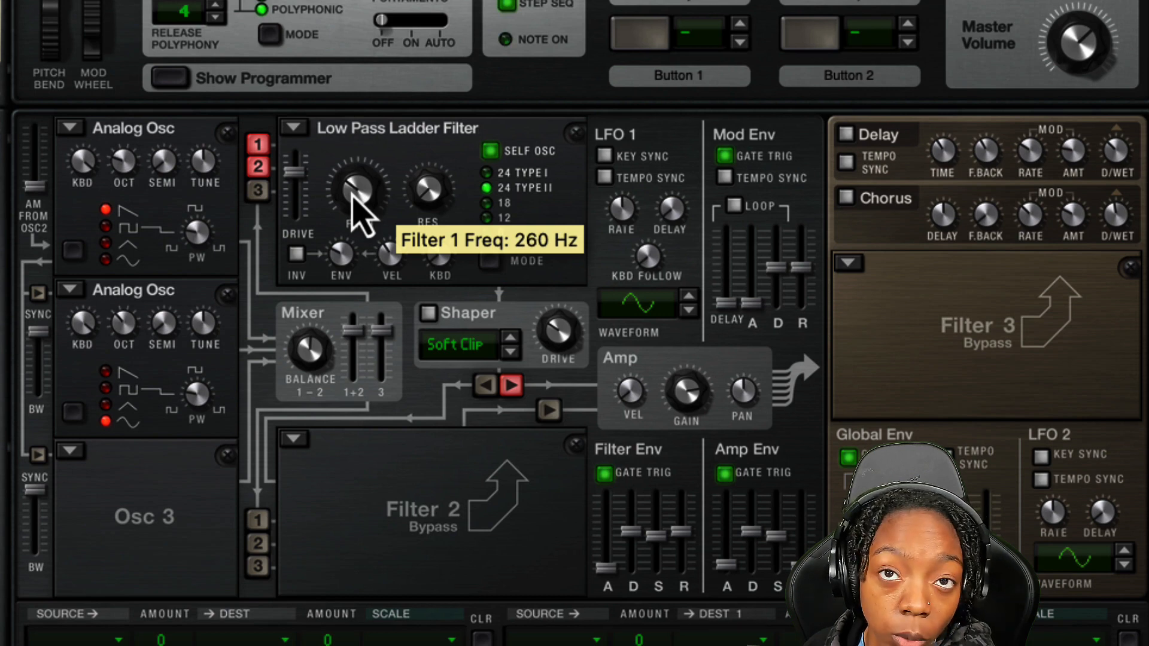
pyautogui.scroll(-6, 354, 203)
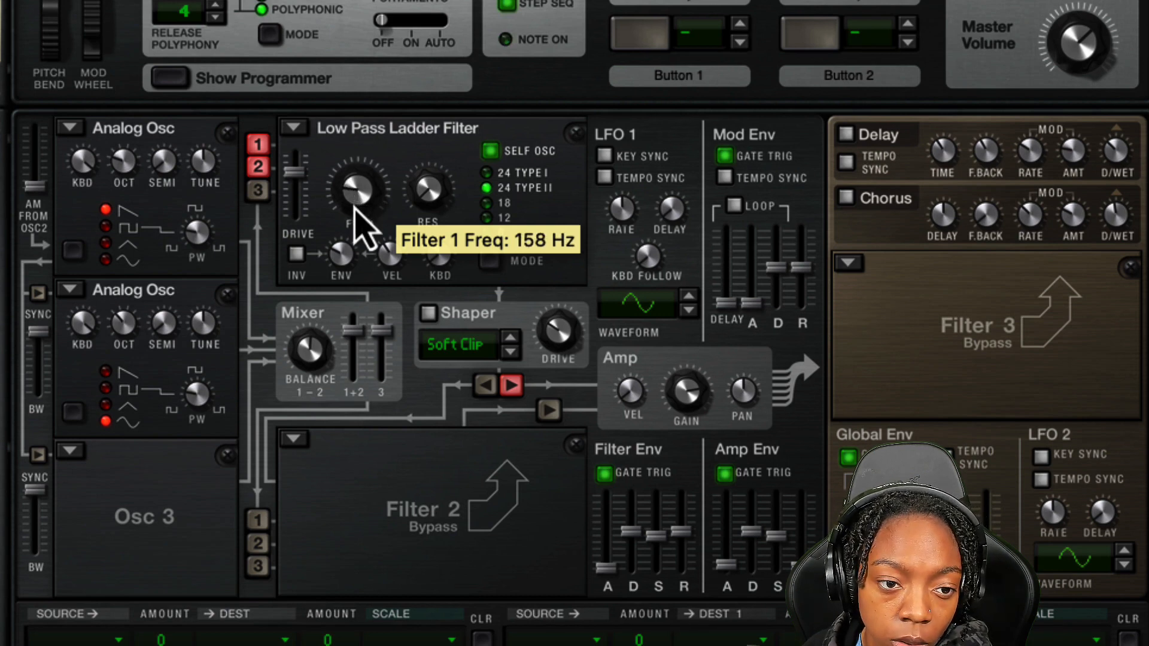
pyautogui.scroll(-1, 356, 209)
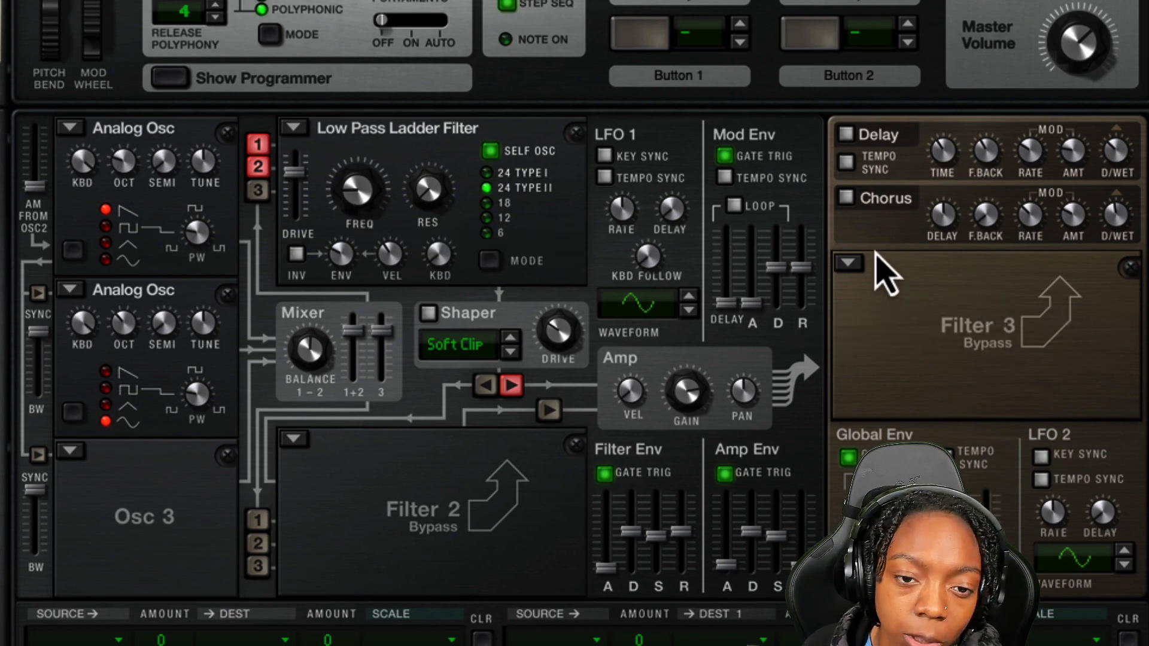
# Switch on Thor's Chorus effect and play the arrangement from the start to audition it
pyautogui.click(846, 198)
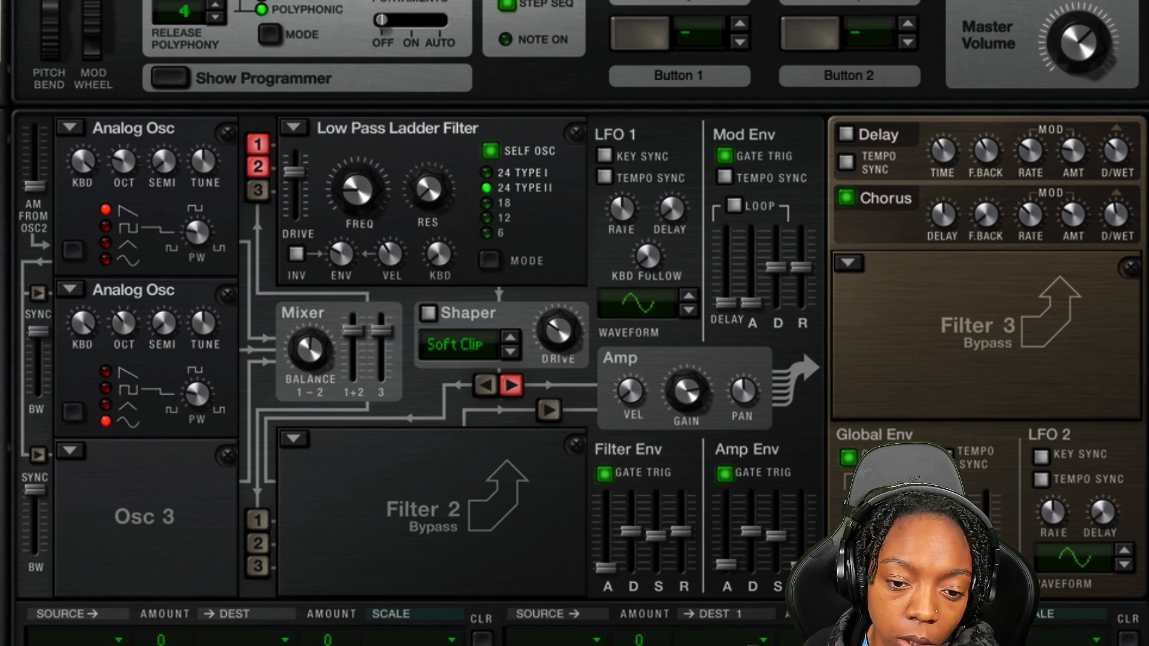
pyautogui.moveTo(899, 645); pyautogui.dragTo(899, 59)
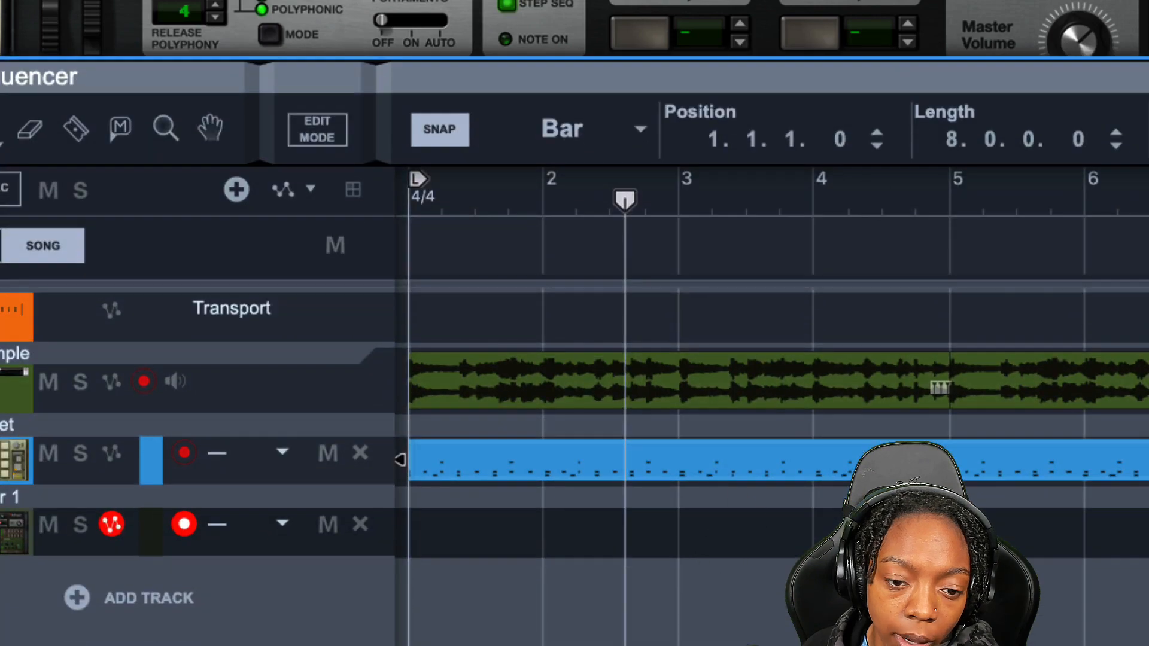
pyautogui.hotkey('shift', 'Return')
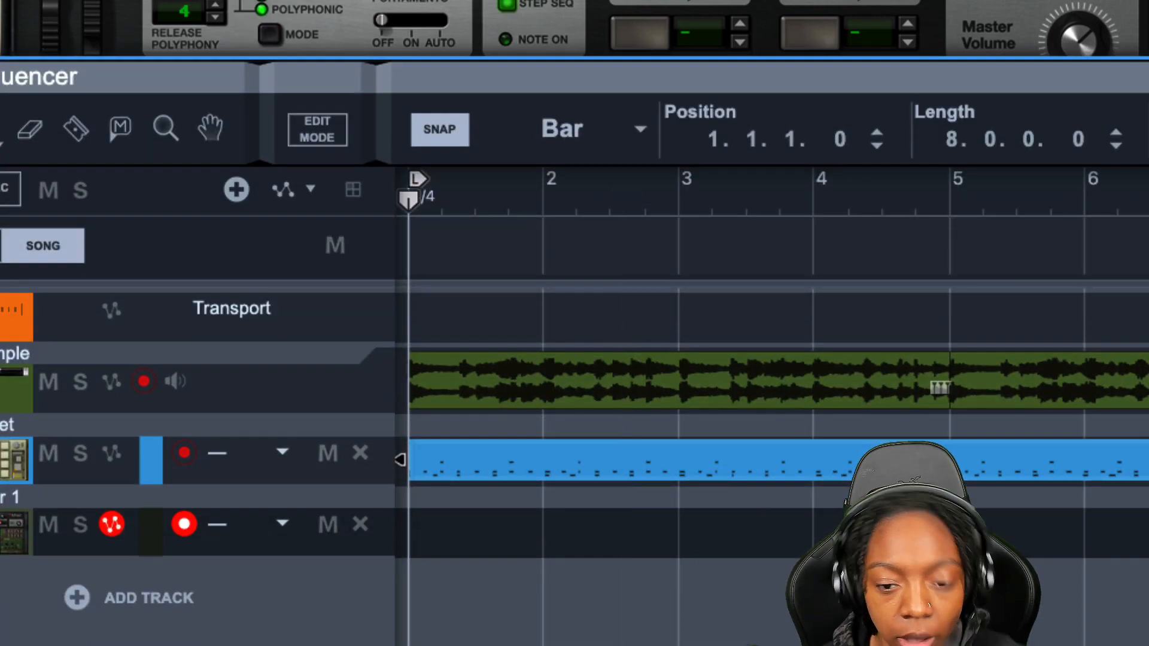
pyautogui.click(916, 590)
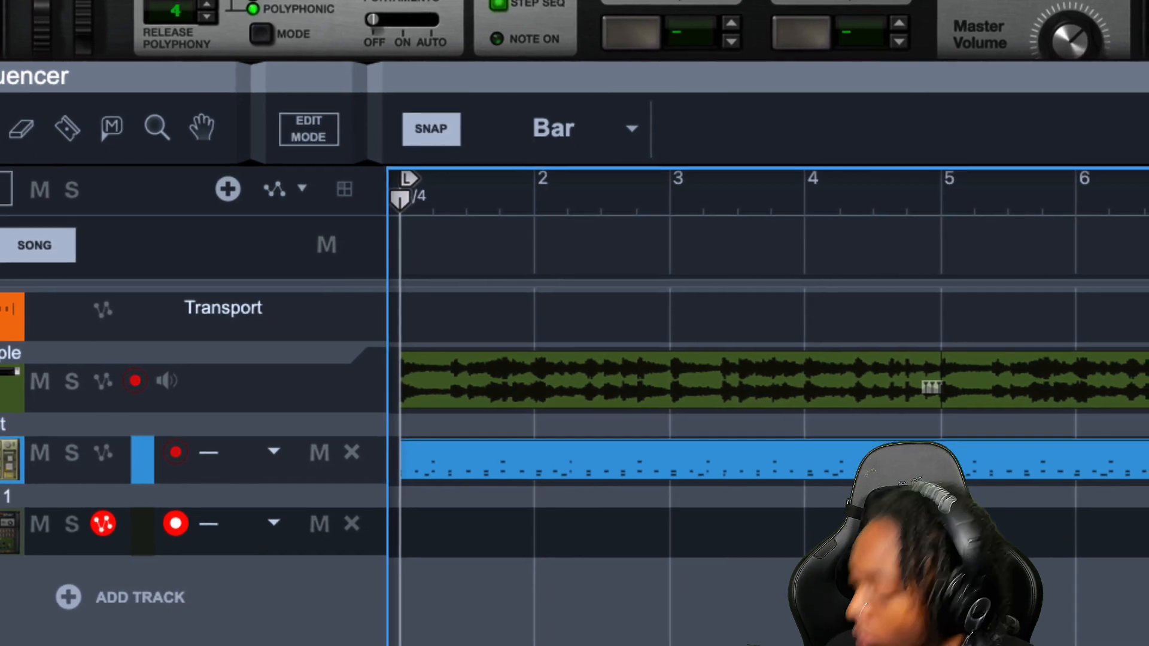
pyautogui.hotkey('ctrl', 'Return')
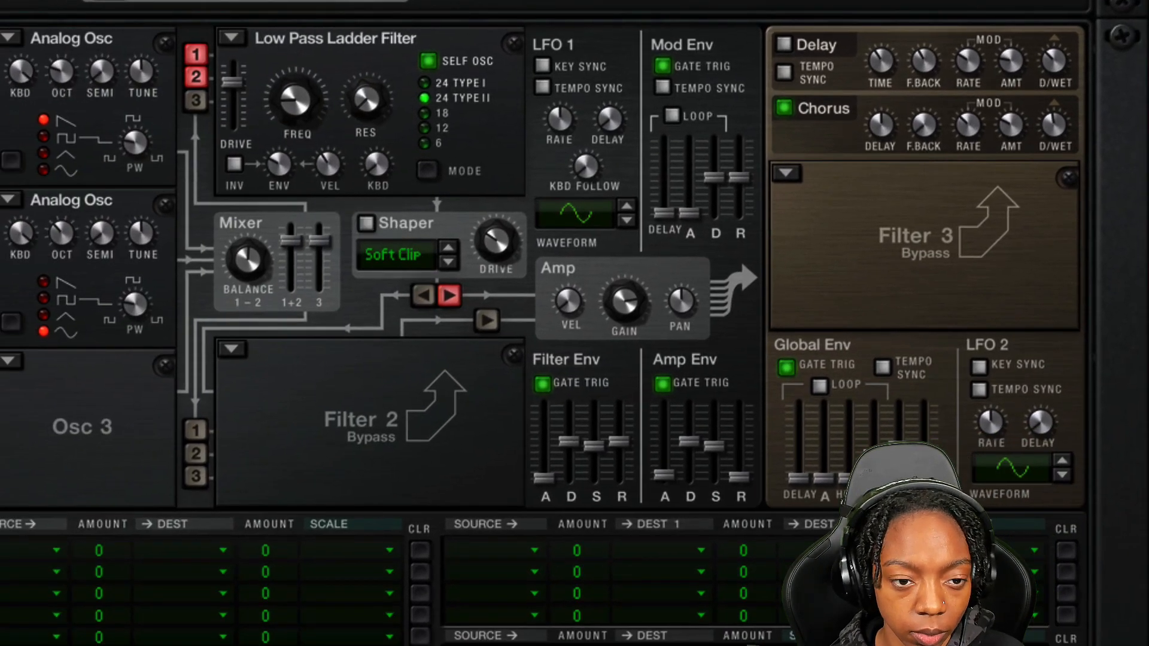
# Raise the filter frequency to about 236 Hz and nudge the Amp Env attack slider
pyautogui.moveTo(293, 115)
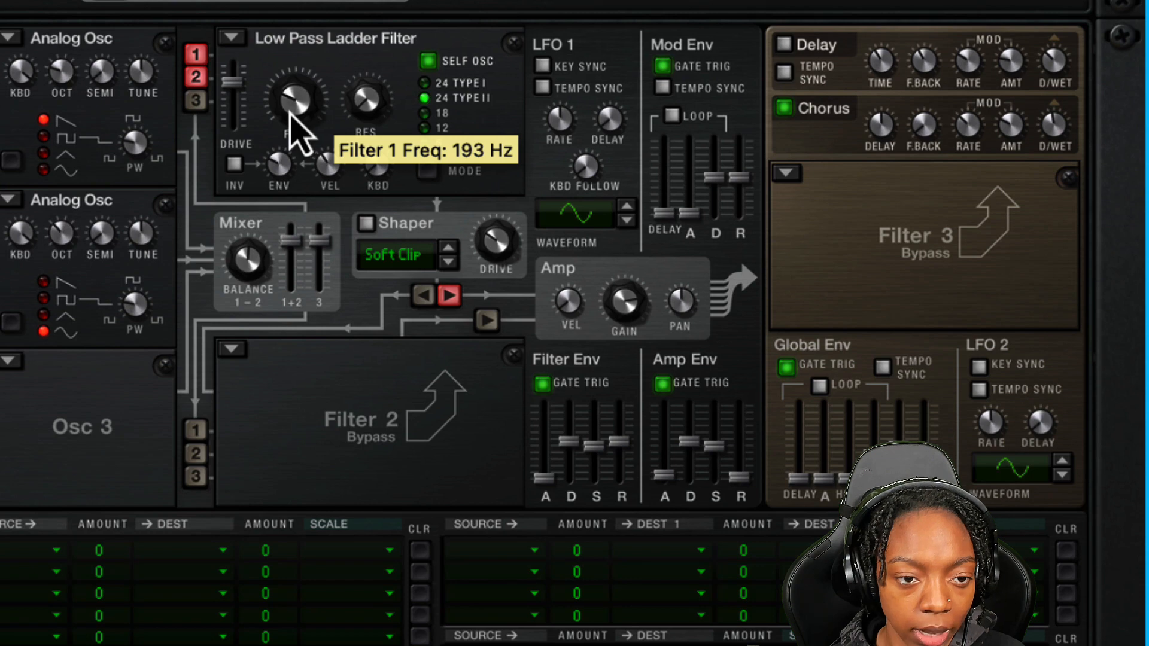
pyautogui.moveTo(290, 113); pyautogui.dragTo(286, 110)
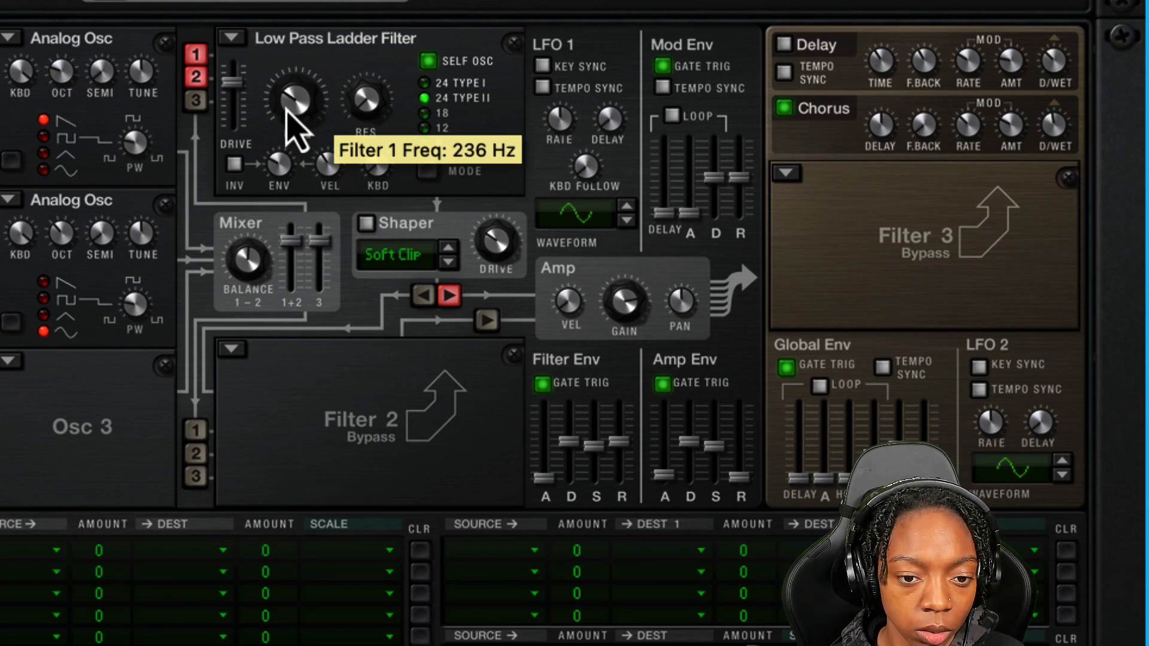
pyautogui.moveTo(669, 483); pyautogui.dragTo(668, 478)
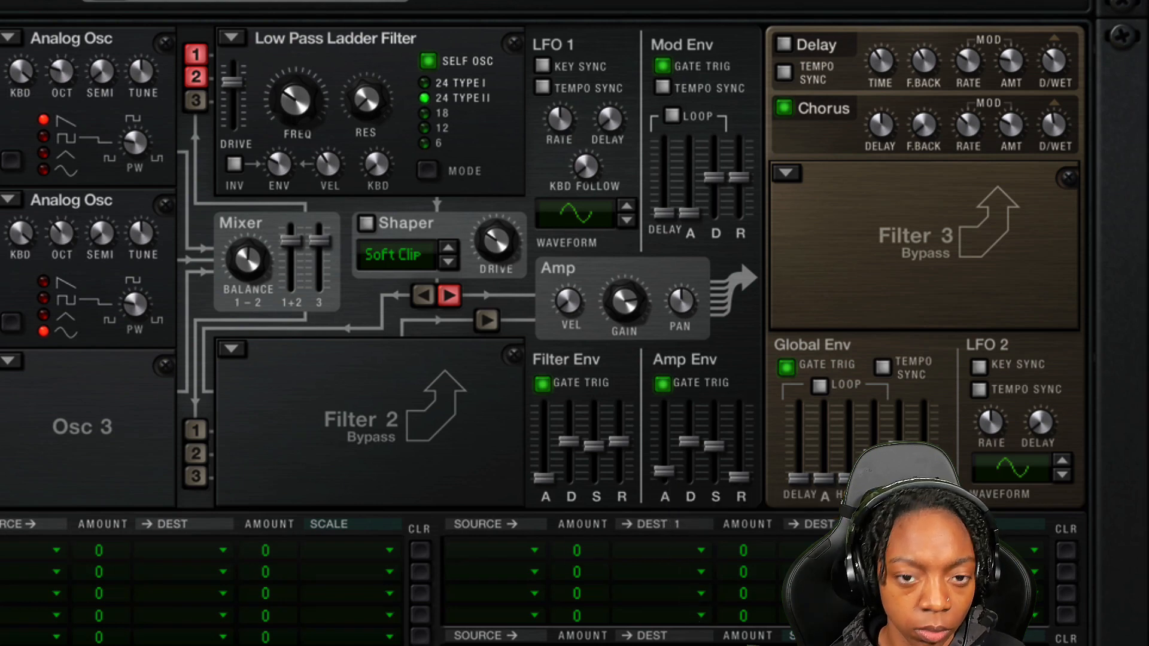
# Raise the Sample channel's high-pass filter frequency to about 363 Hz in the mixer
pyautogui.scroll(10, 389, 6)
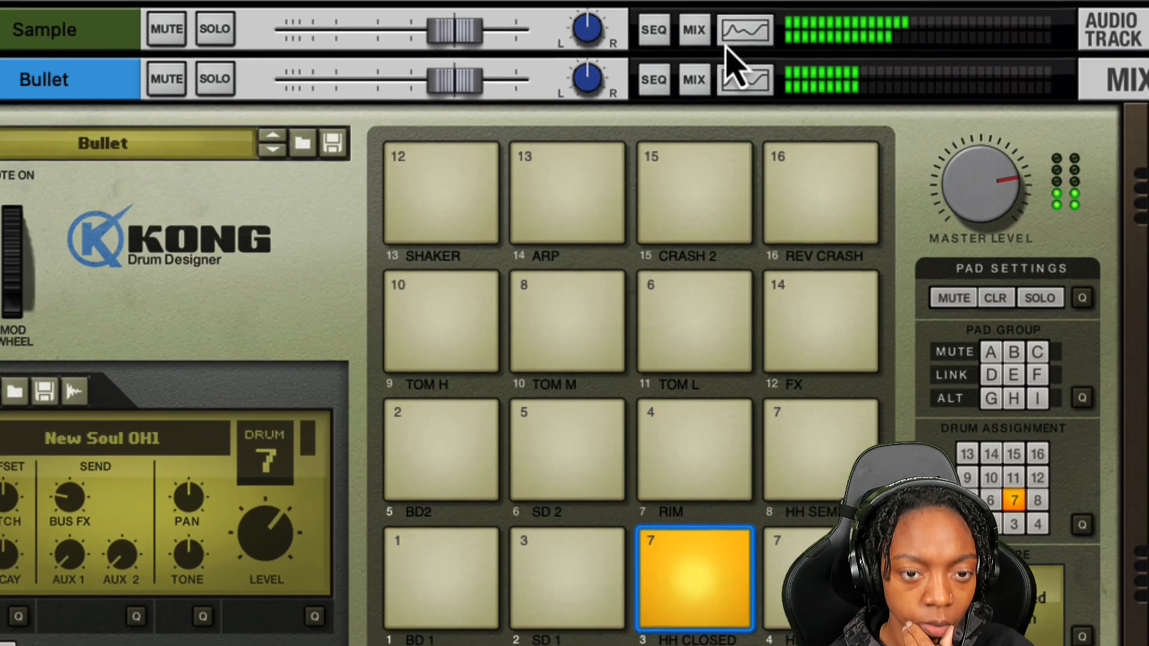
pyautogui.click(568, 97)
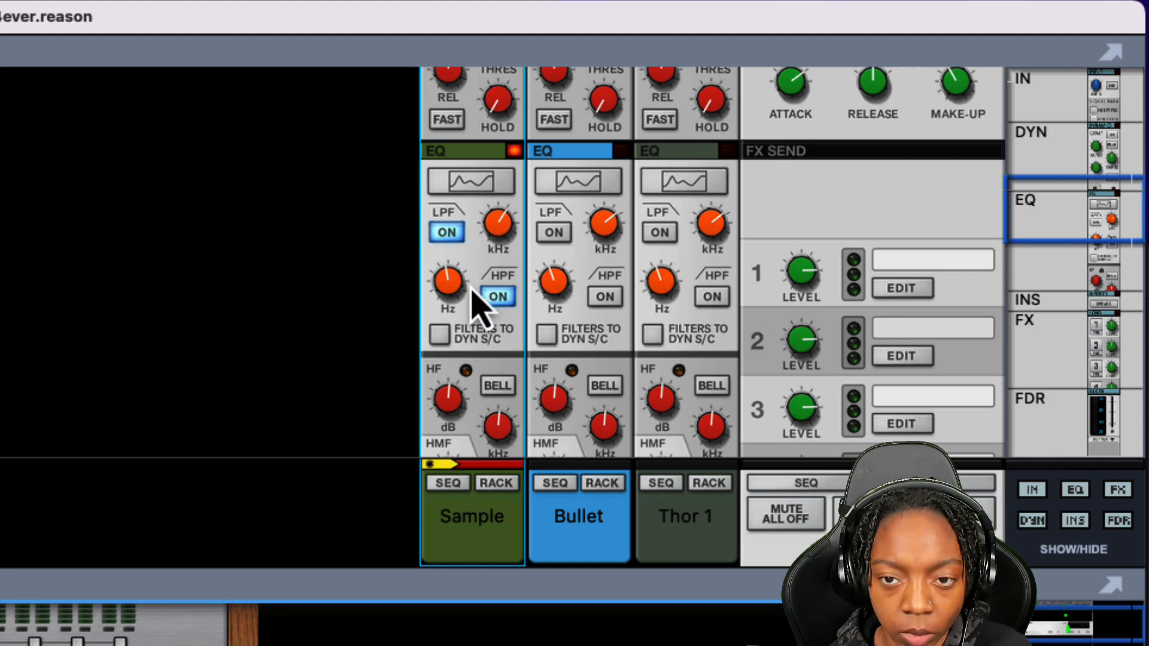
pyautogui.moveTo(464, 293); pyautogui.dragTo(457, 282)
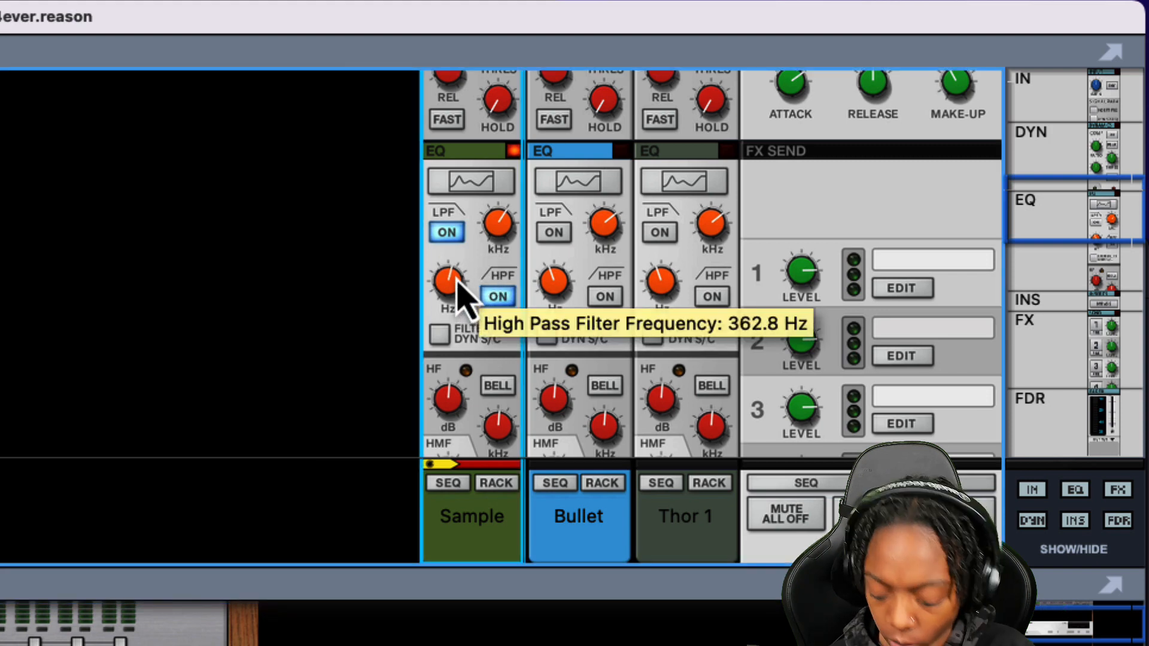